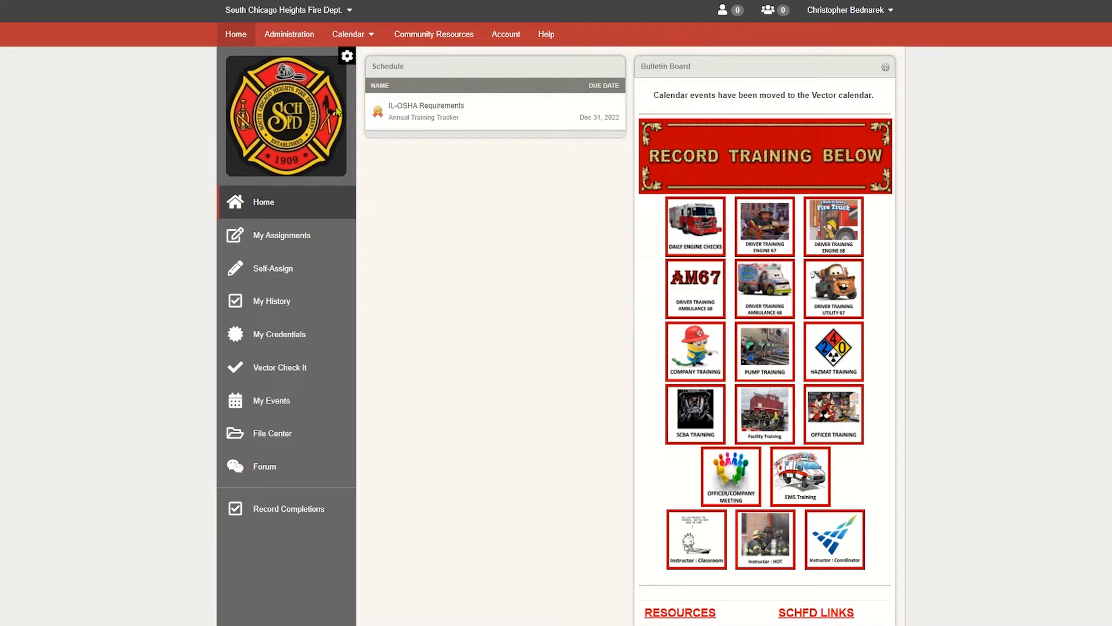
- Open the FAE Recert credential from the OSFM - Re-certification Task Books category in Manage Credentials
left_click(292, 34)
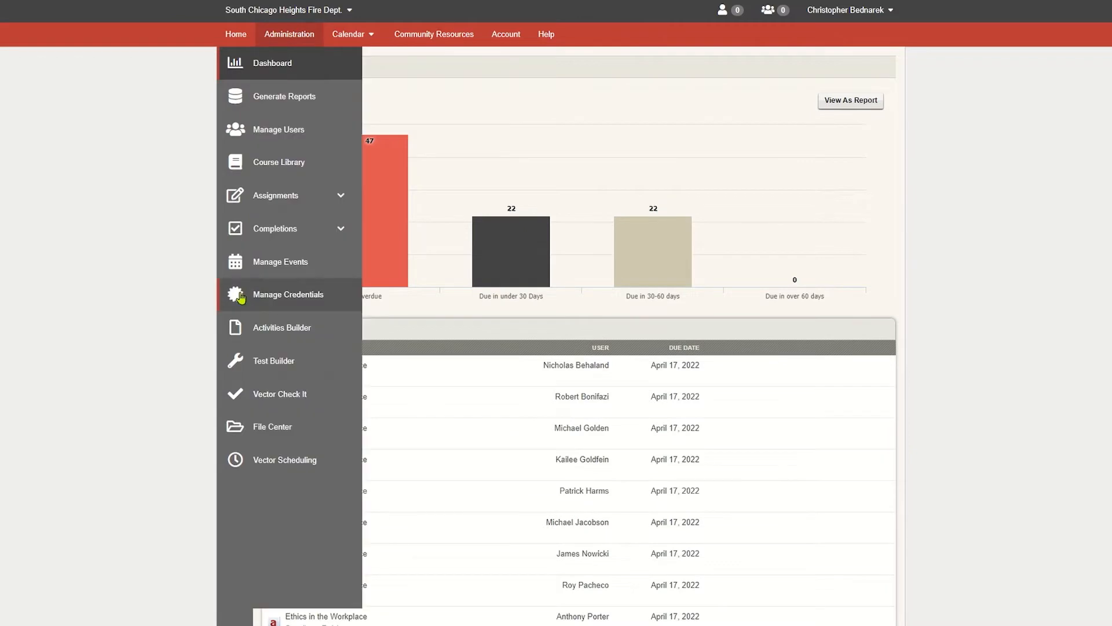
left_click(240, 297)
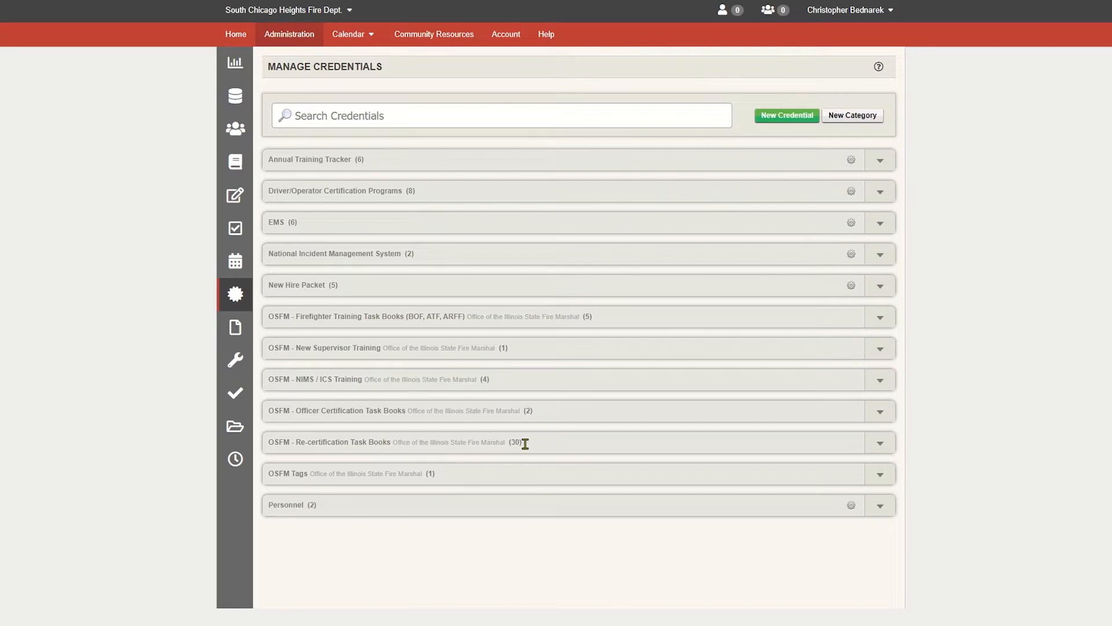
left_click(868, 445)
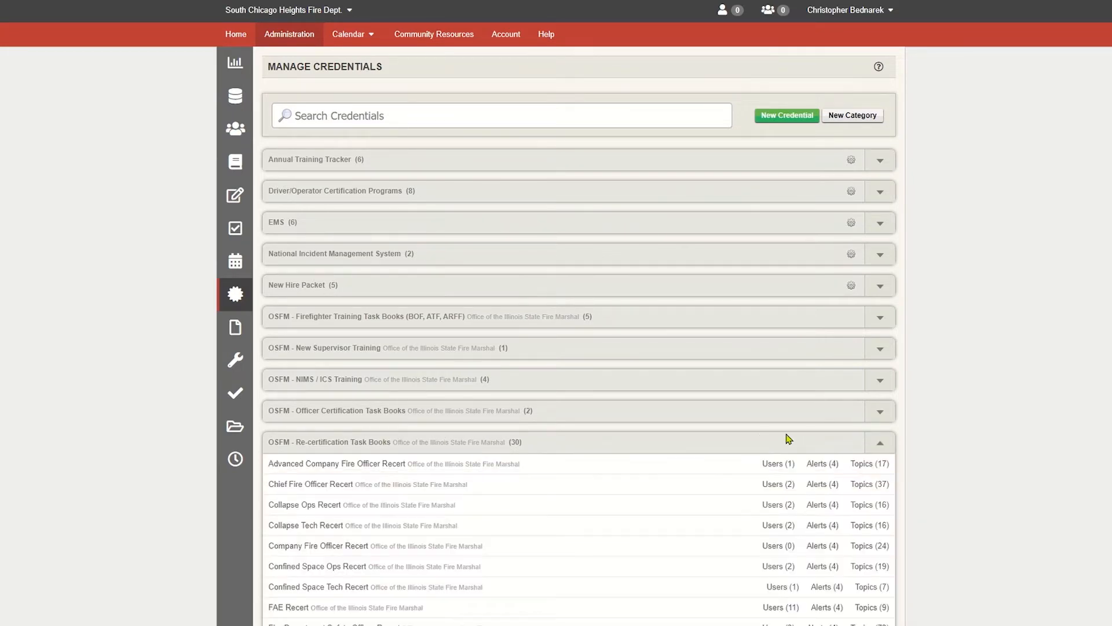
scroll(787, 439, "down", 6)
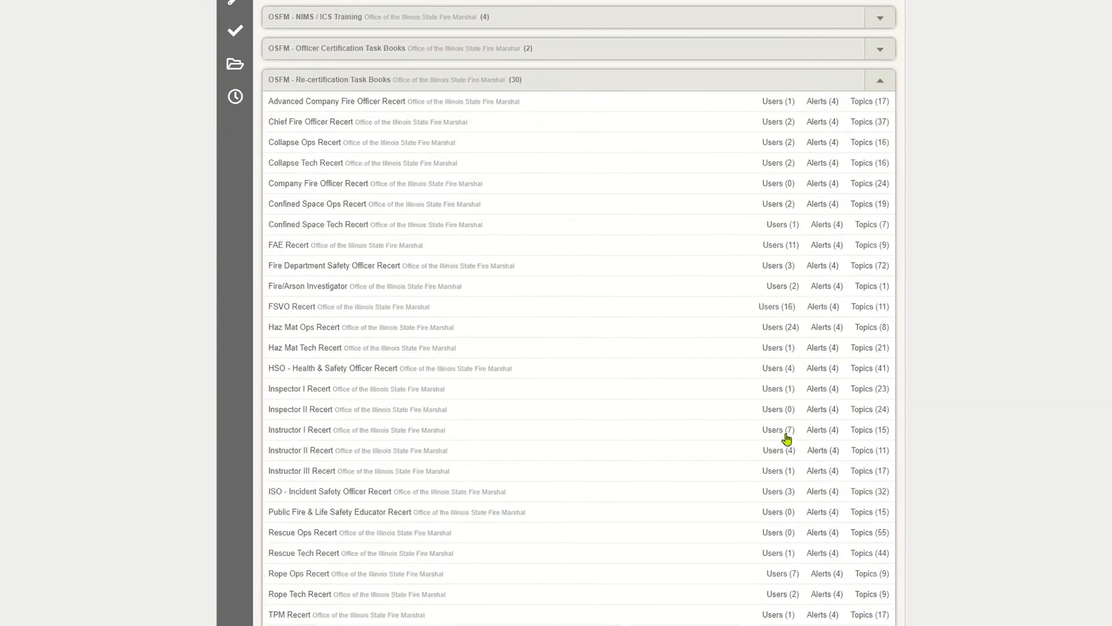
scroll(787, 438, "down", 1)
scroll(786, 439, "down", 1)
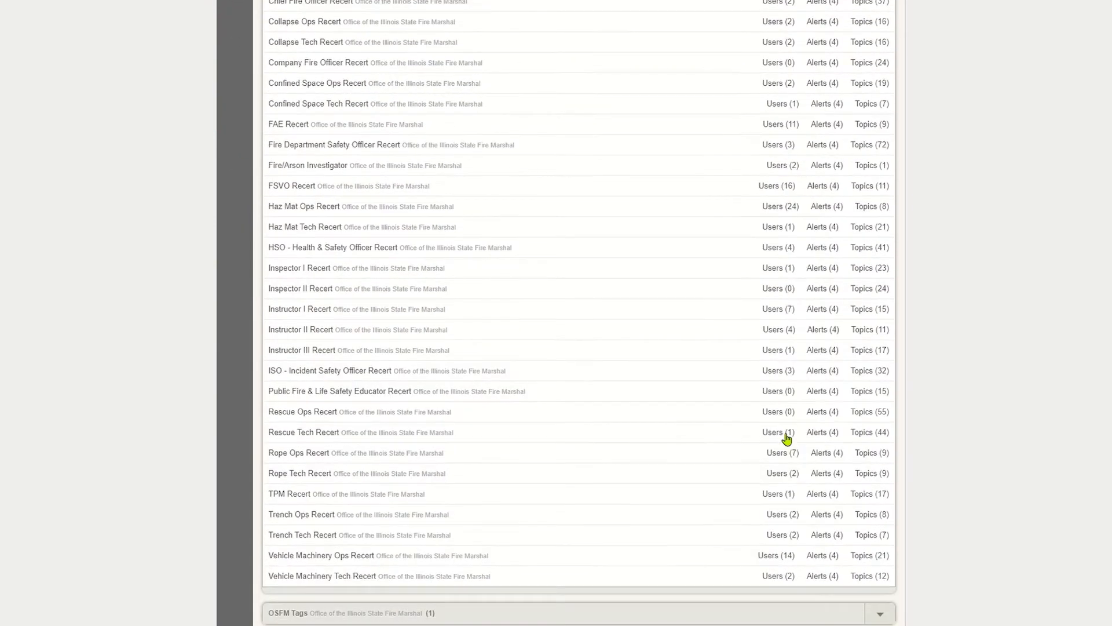
scroll(787, 438, "up", 1)
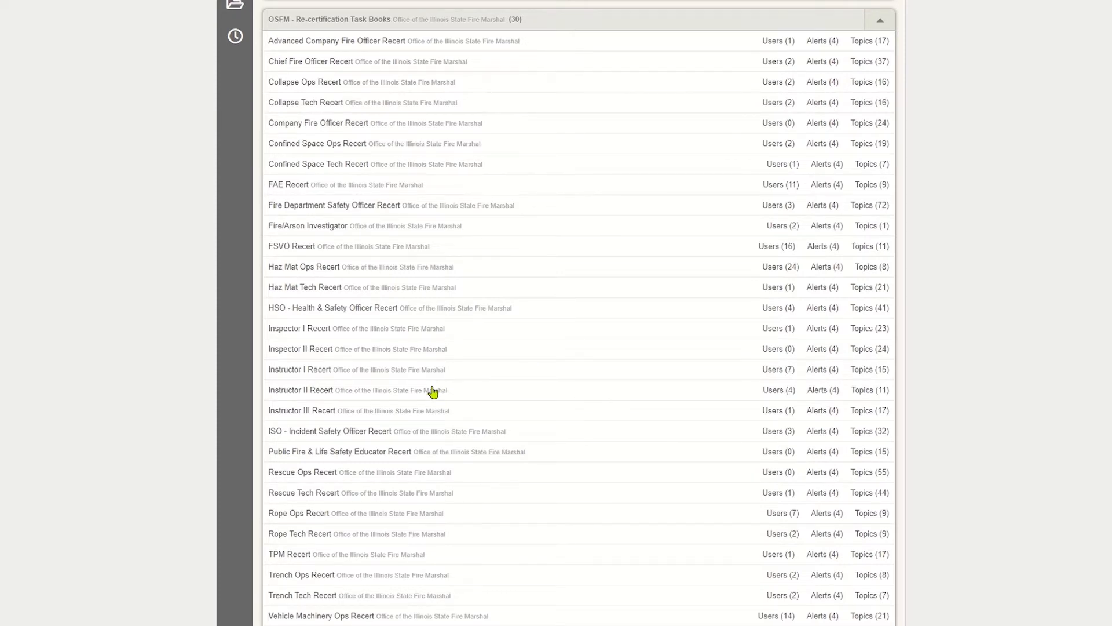
left_click(385, 187)
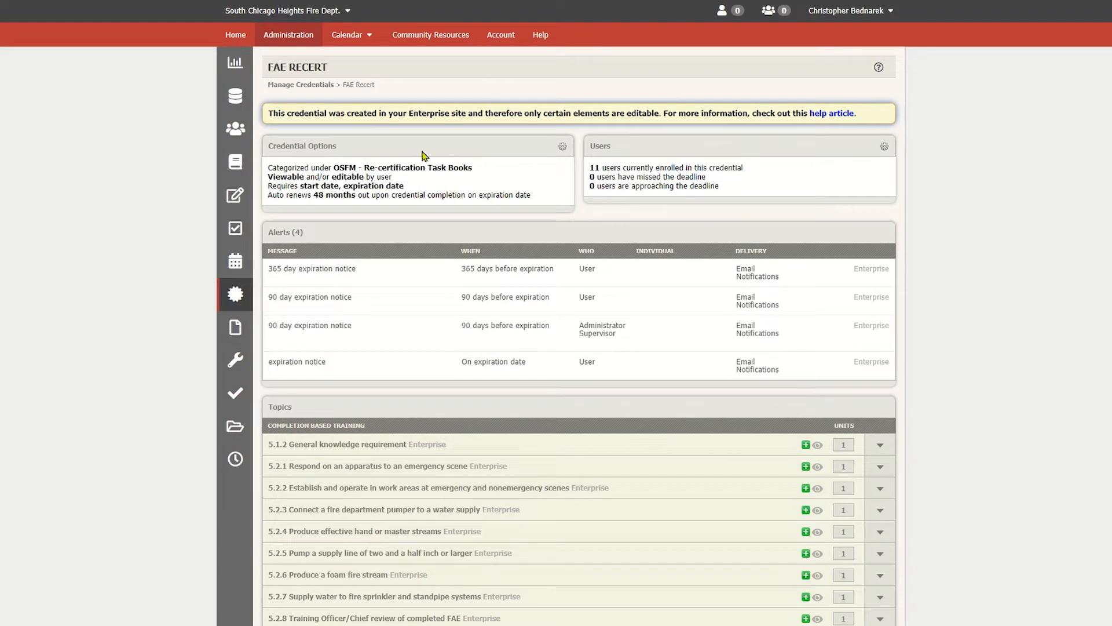
- Review the FAE Recert credential options and return to the credential overview
left_click(561, 150)
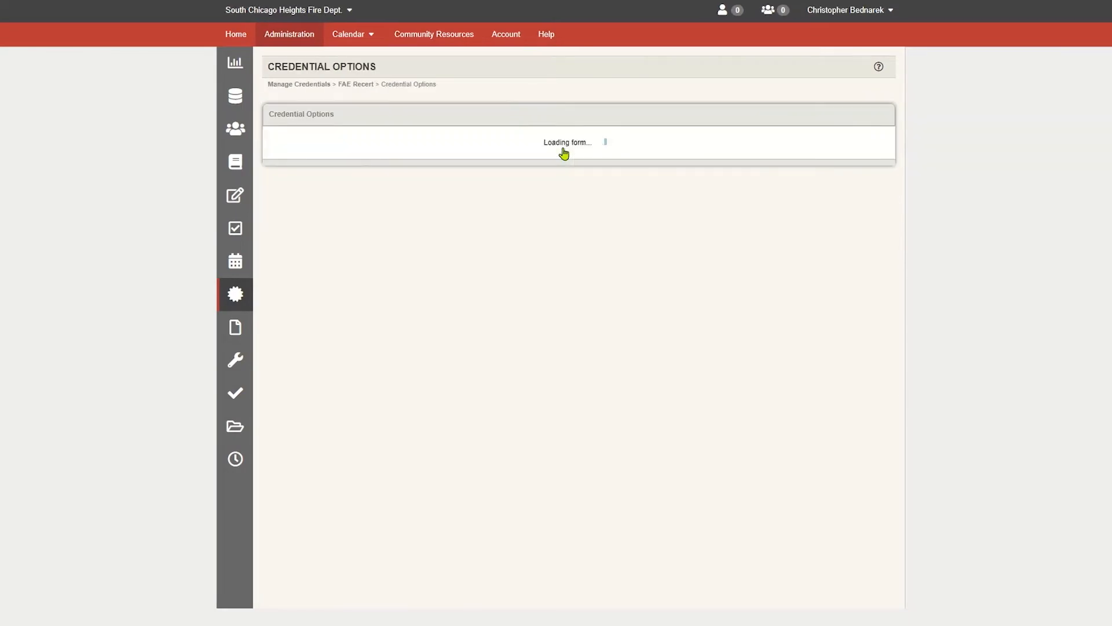
scroll(678, 261, "down", 5)
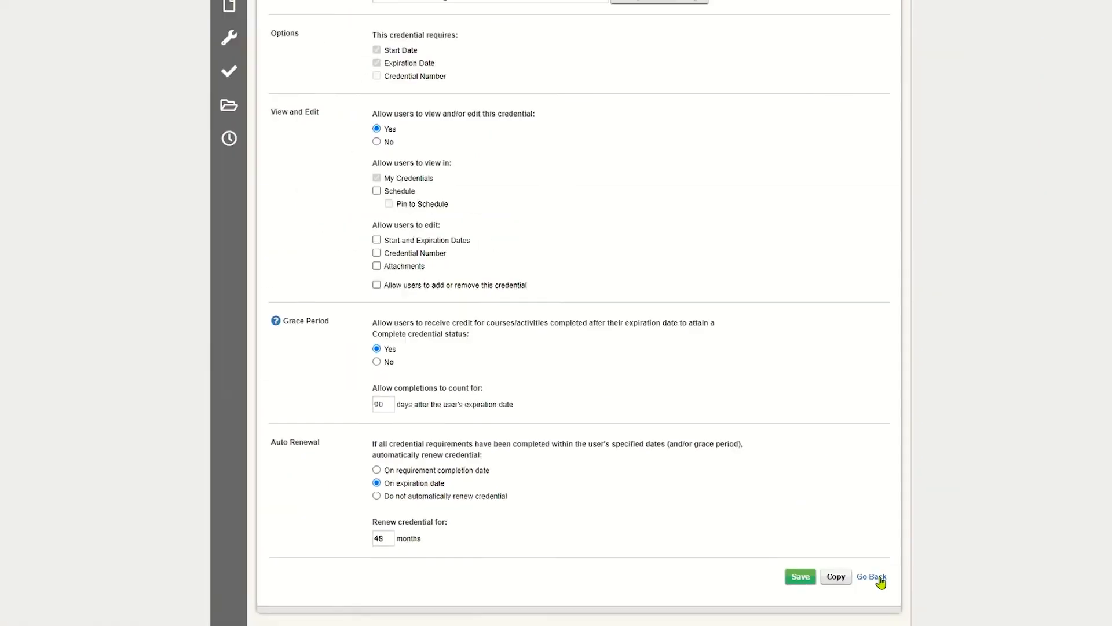
left_click(1061, 580)
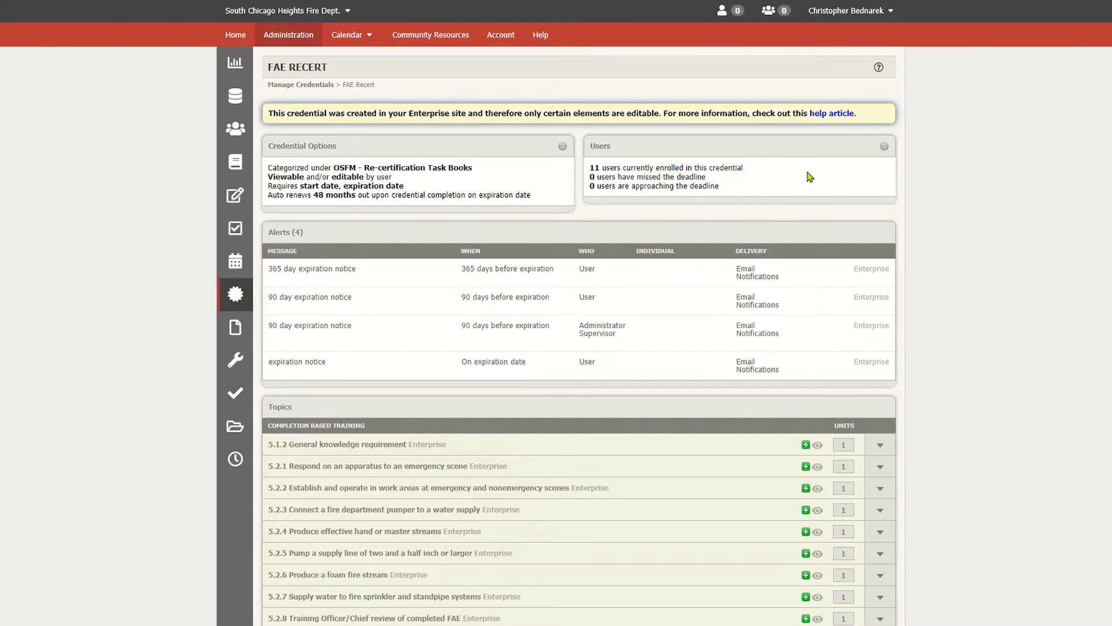
- Open the credential's user list and add the first user in the selection list
left_click(884, 148)
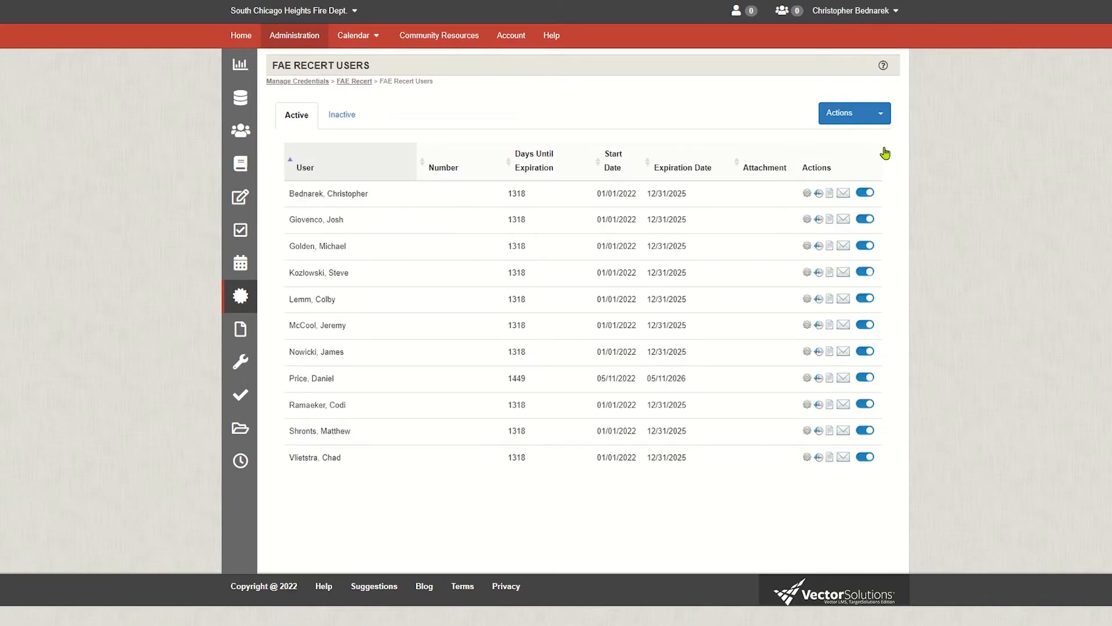
left_click(879, 116)
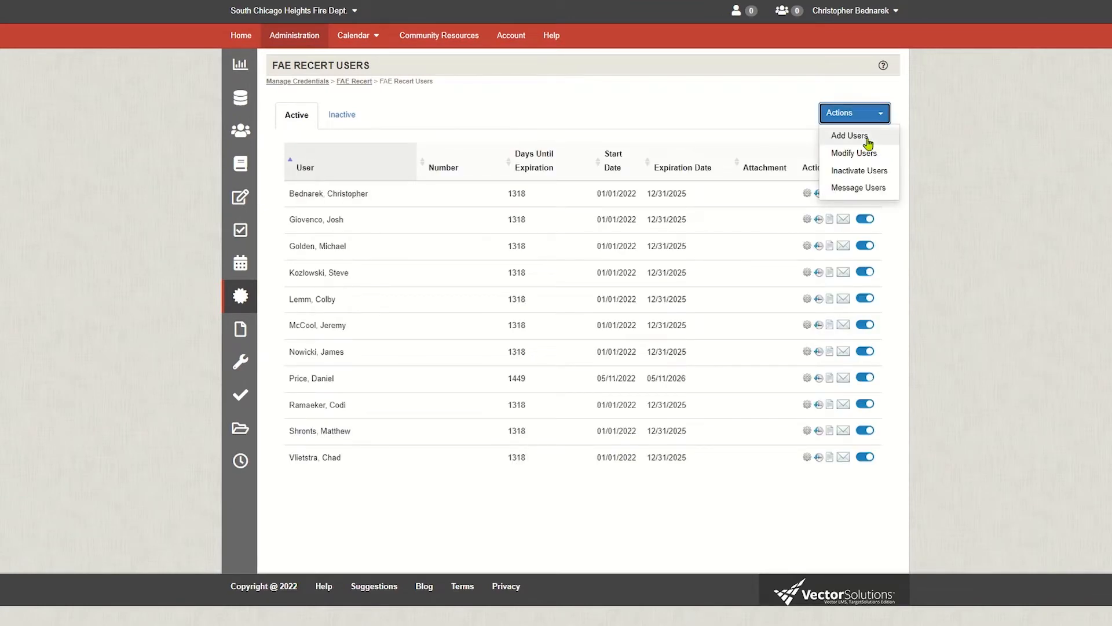
left_click(867, 139)
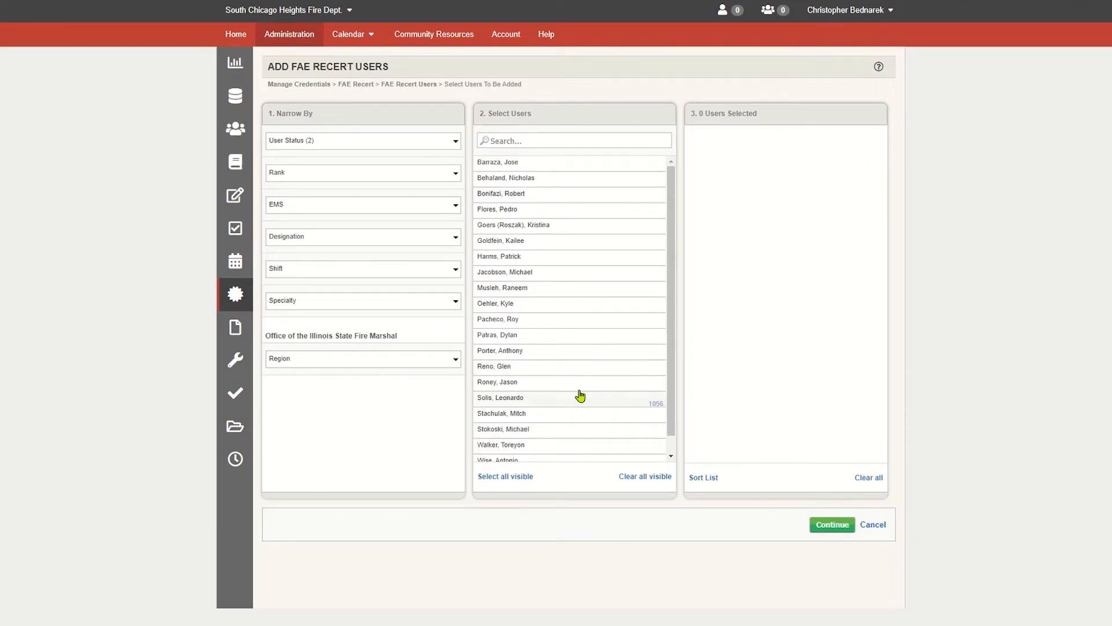
left_click(542, 169)
left_click(847, 527)
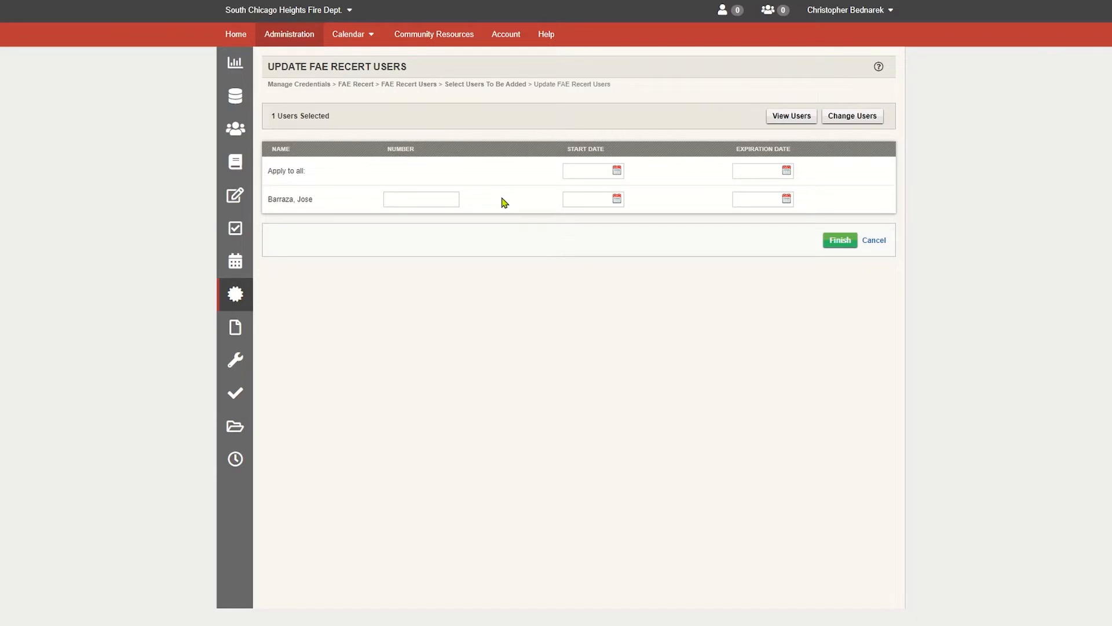
- Set the added user's start date to 05/23/2022 and expiration date to 05/23/2026, and finish
left_click(621, 201)
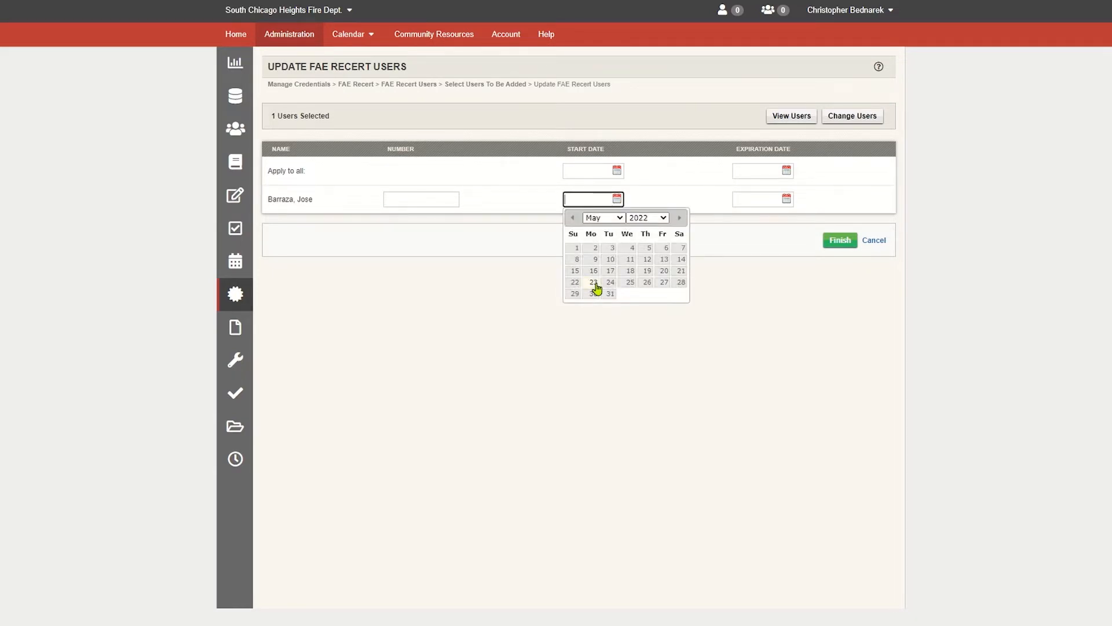
left_click(594, 284)
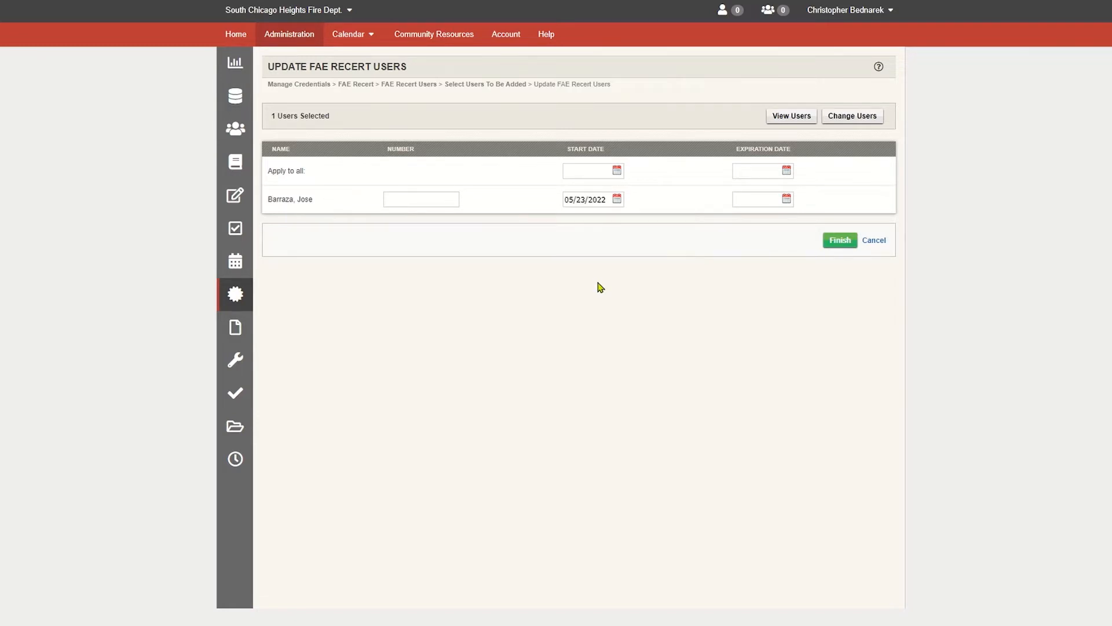
left_click(786, 198)
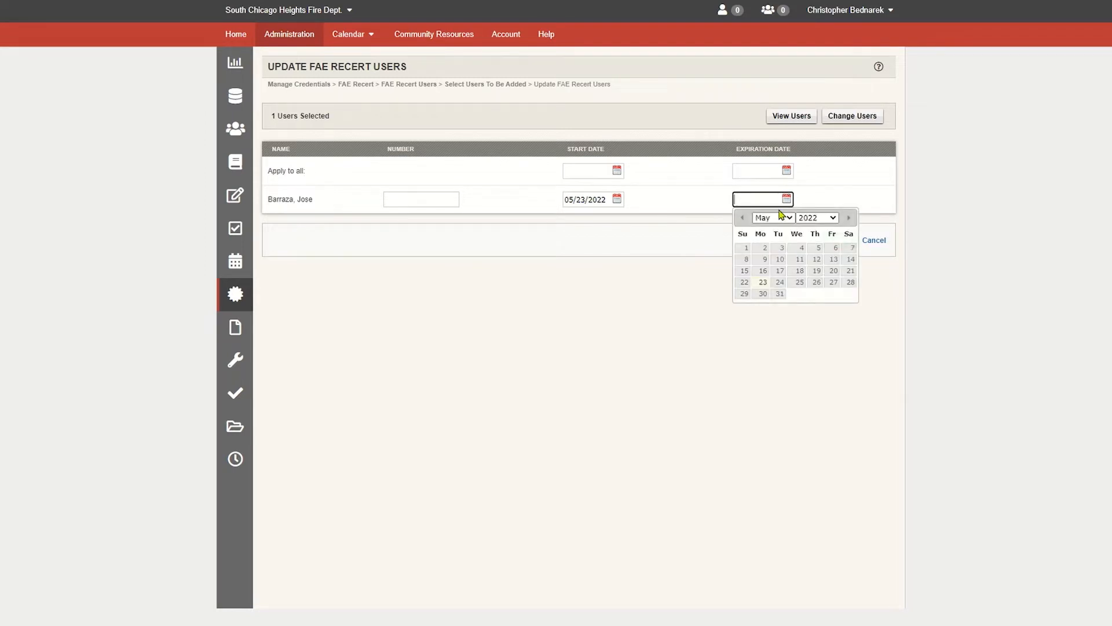
left_click(832, 218)
left_click(818, 365)
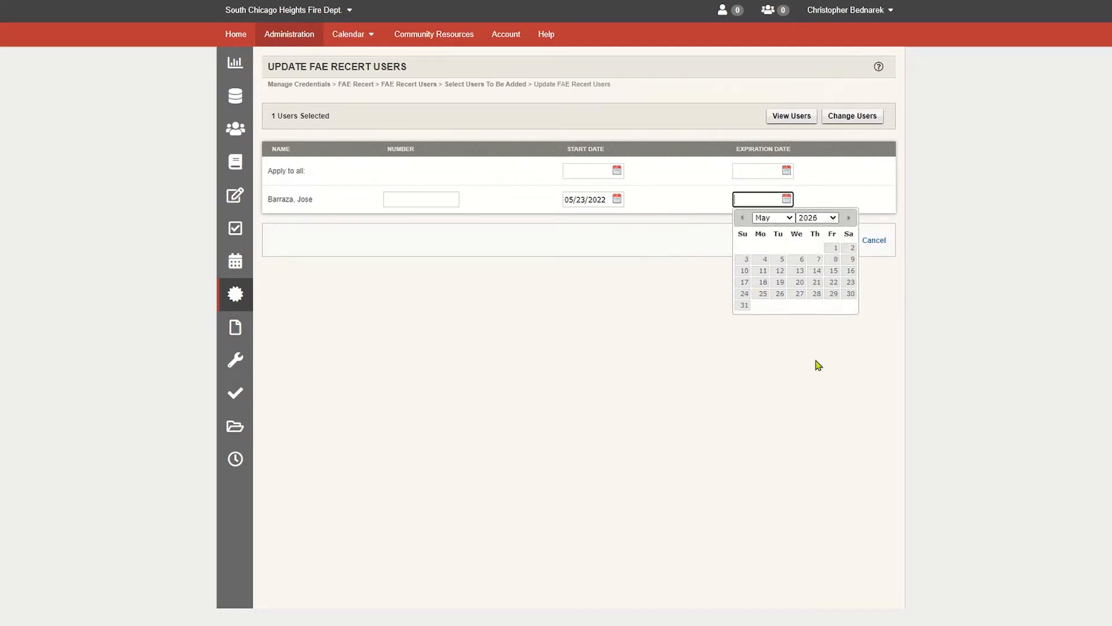
left_click(850, 284)
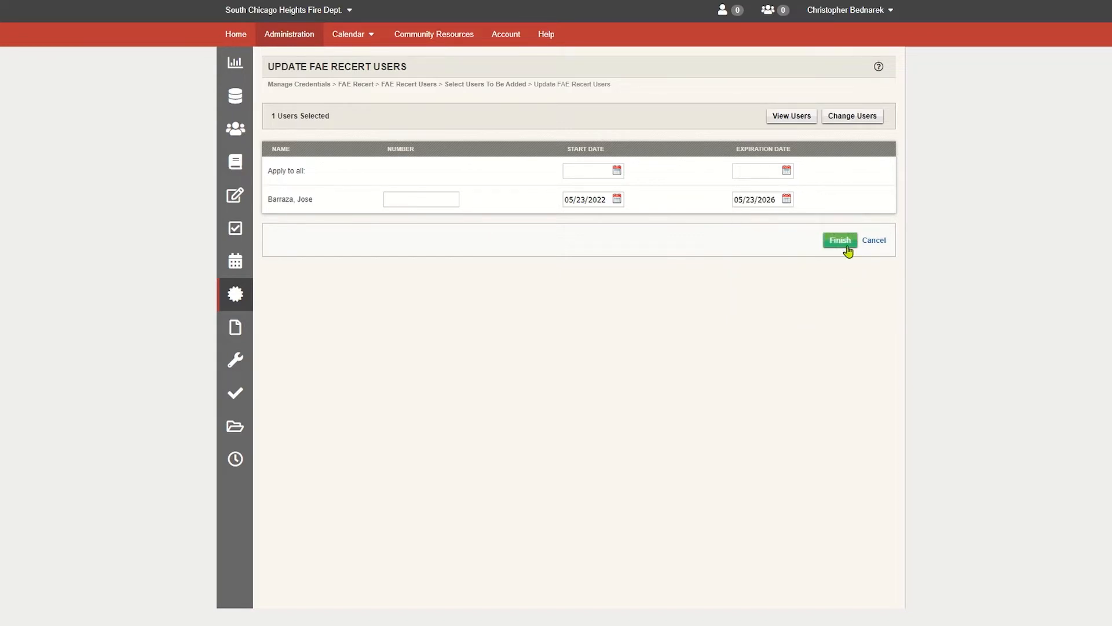
left_click(847, 248)
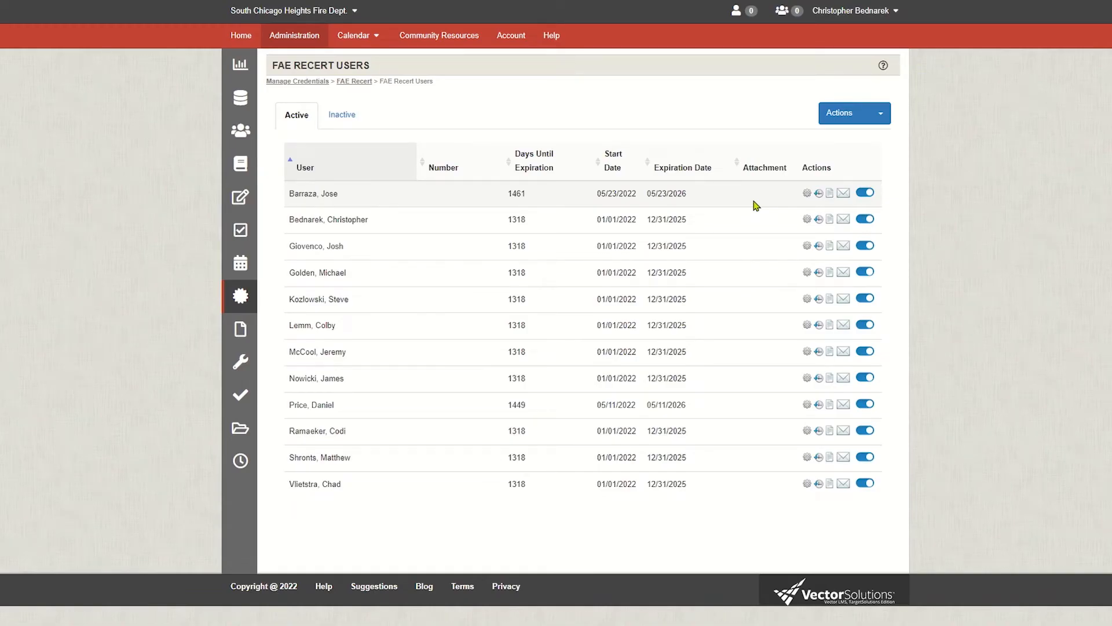
- Create a new activity named FAE Recertification Test with the description "This has no bearing on recertification for the SCHFD."
left_click(829, 195)
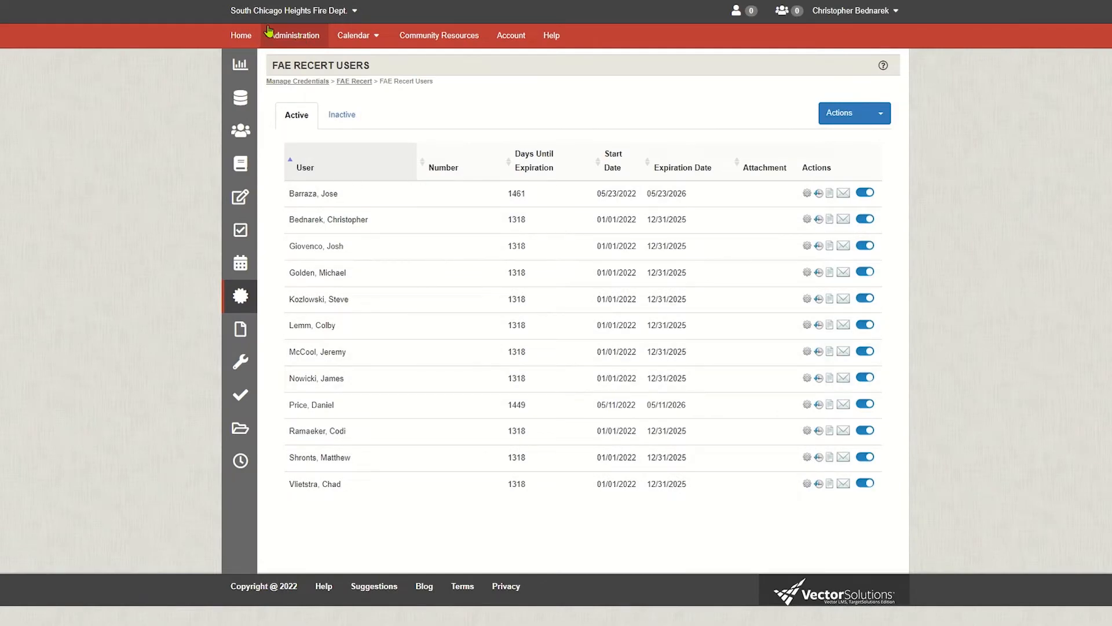
left_click(303, 35)
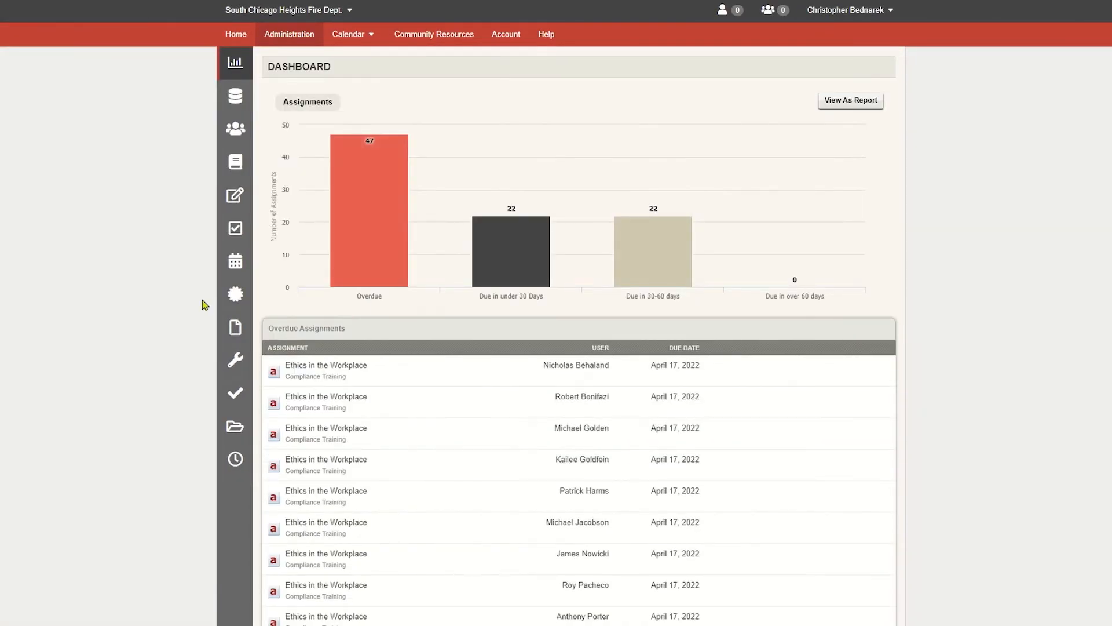
left_click(235, 331)
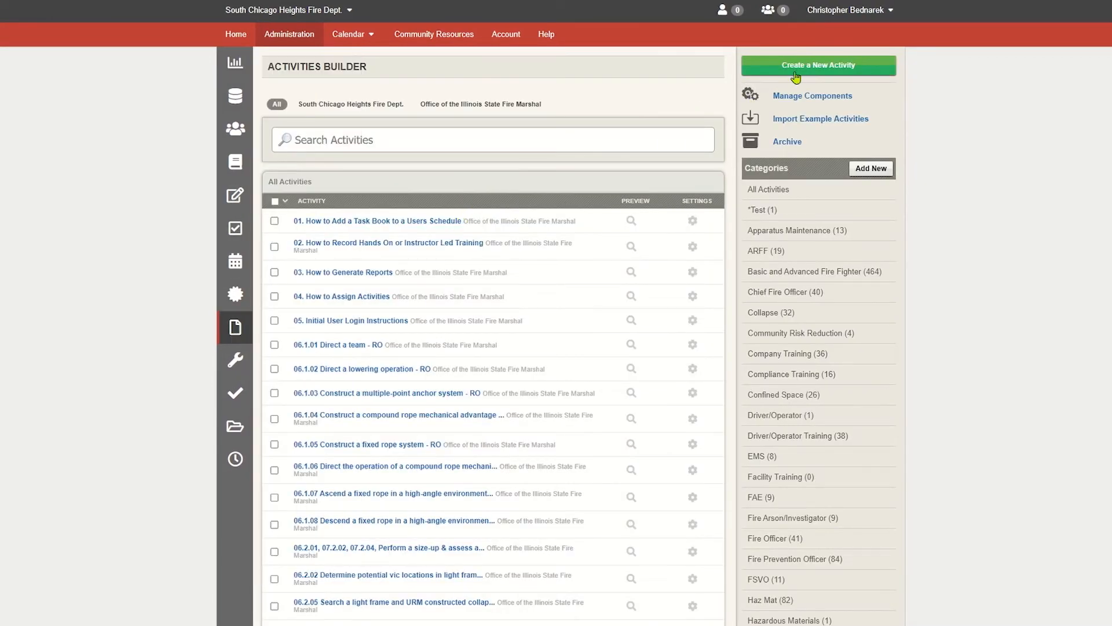
left_click(798, 73)
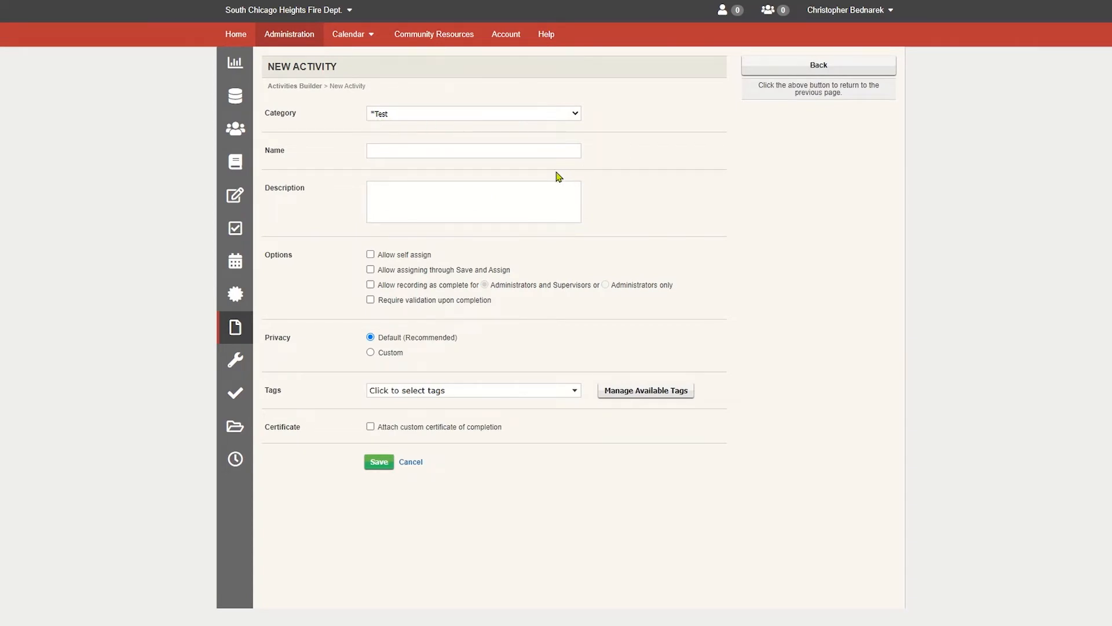
left_click(540, 151)
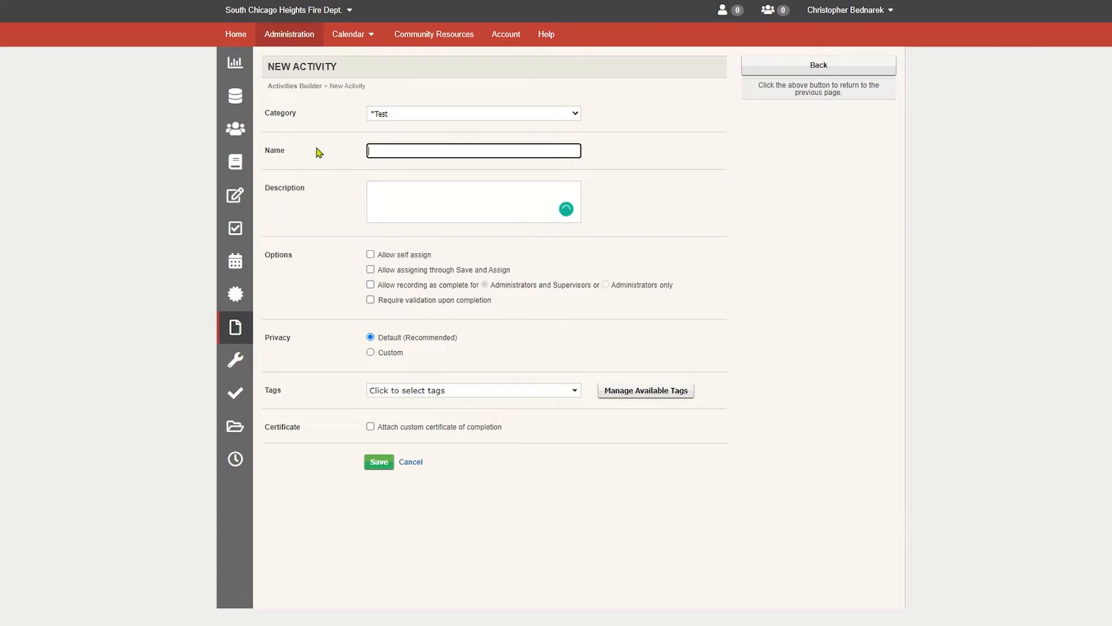
type("FAE Recertification Test")
key("Tab")
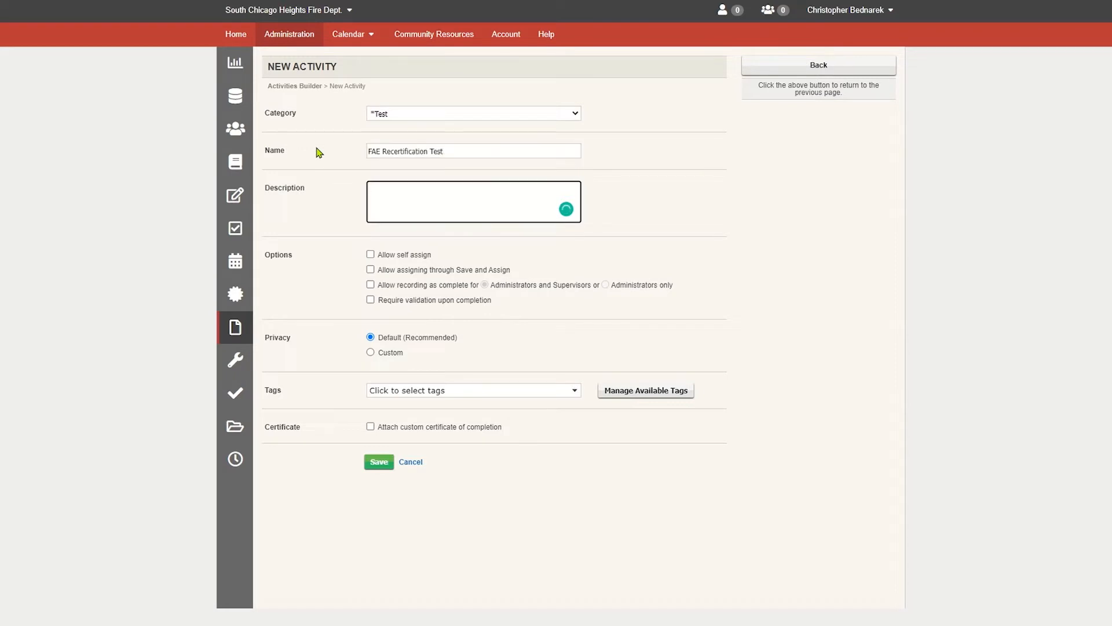
type("This has no bearing on recertification for the SCHFD.")
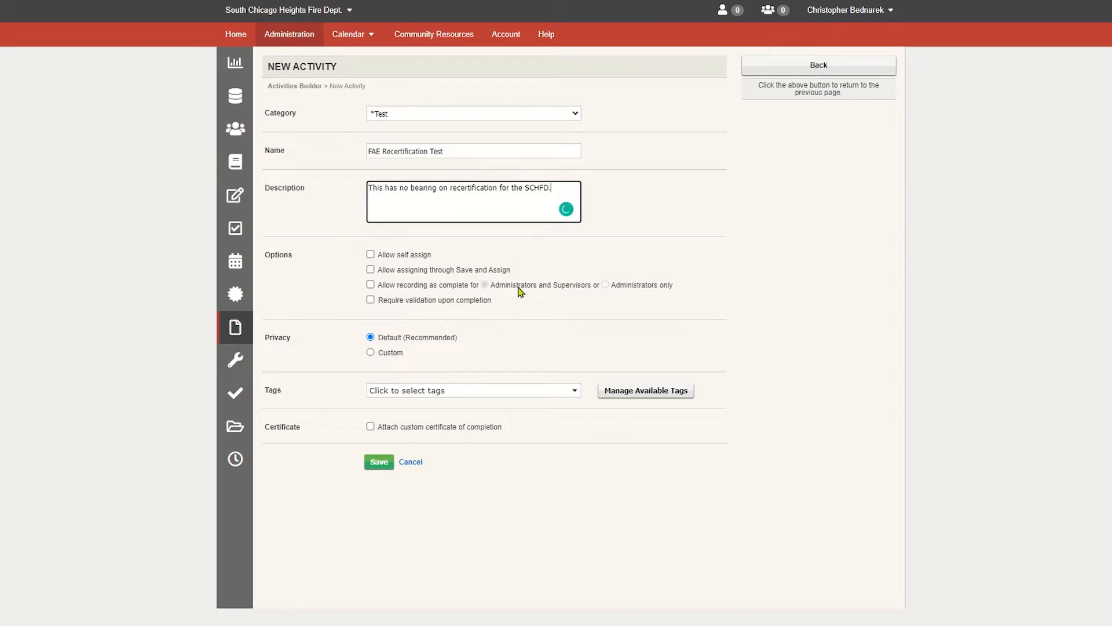
- Allow recording as complete for Administrators and Supervisors, tag the activity driver/operator training, and save it
left_click(374, 286)
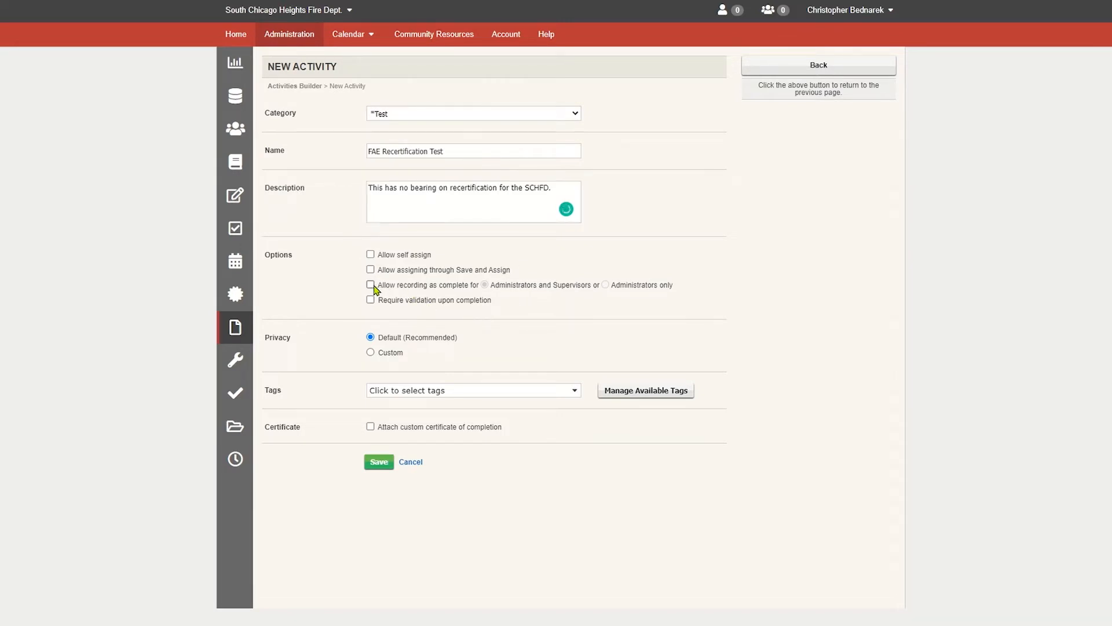
left_click(372, 286)
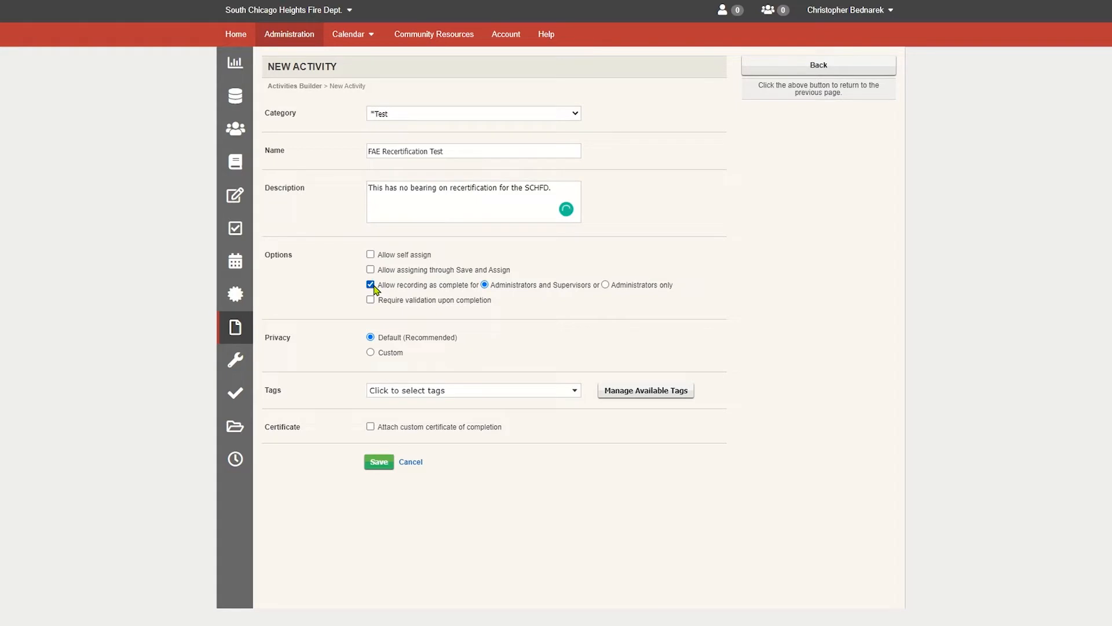
left_click(427, 399)
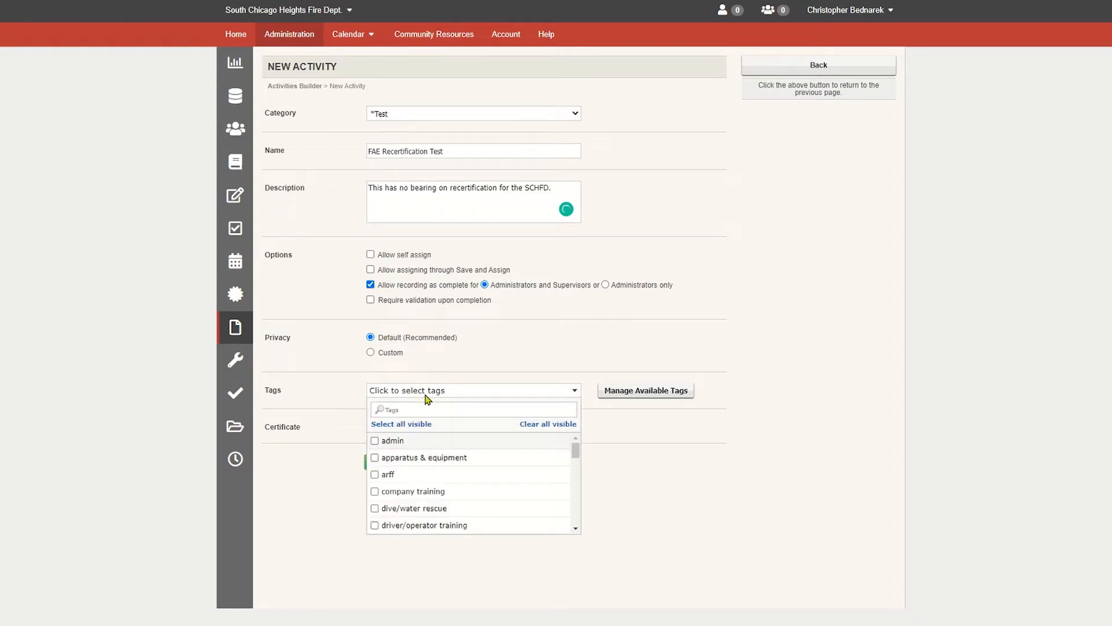
left_click(435, 526)
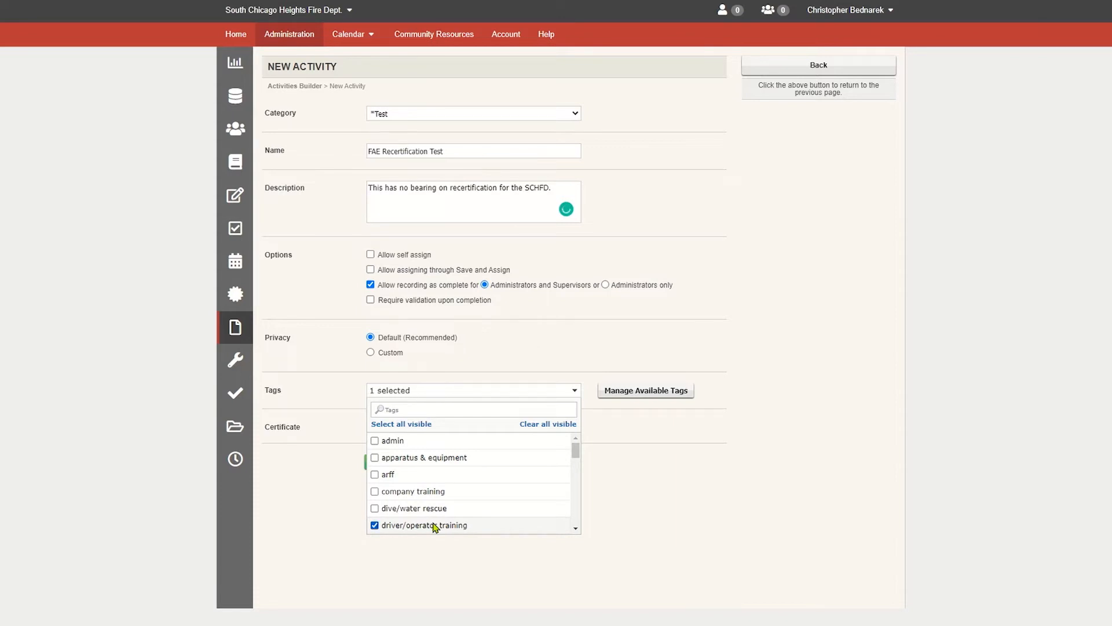
left_click(707, 513)
left_click(380, 463)
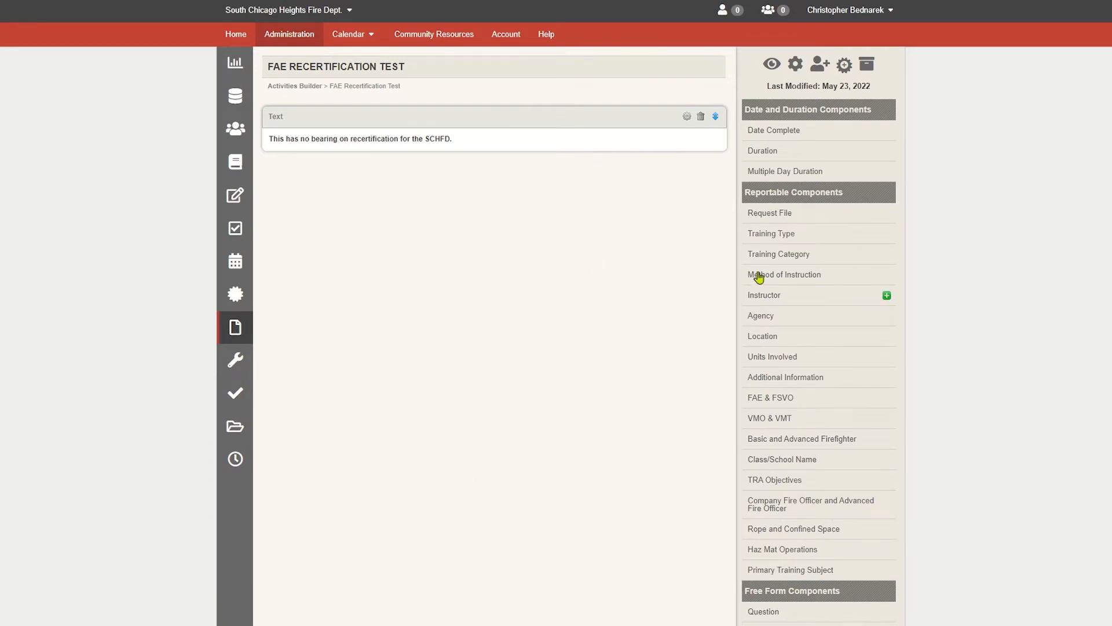
- Add Date Complete and Duration components to the activity with default options
left_click(884, 130)
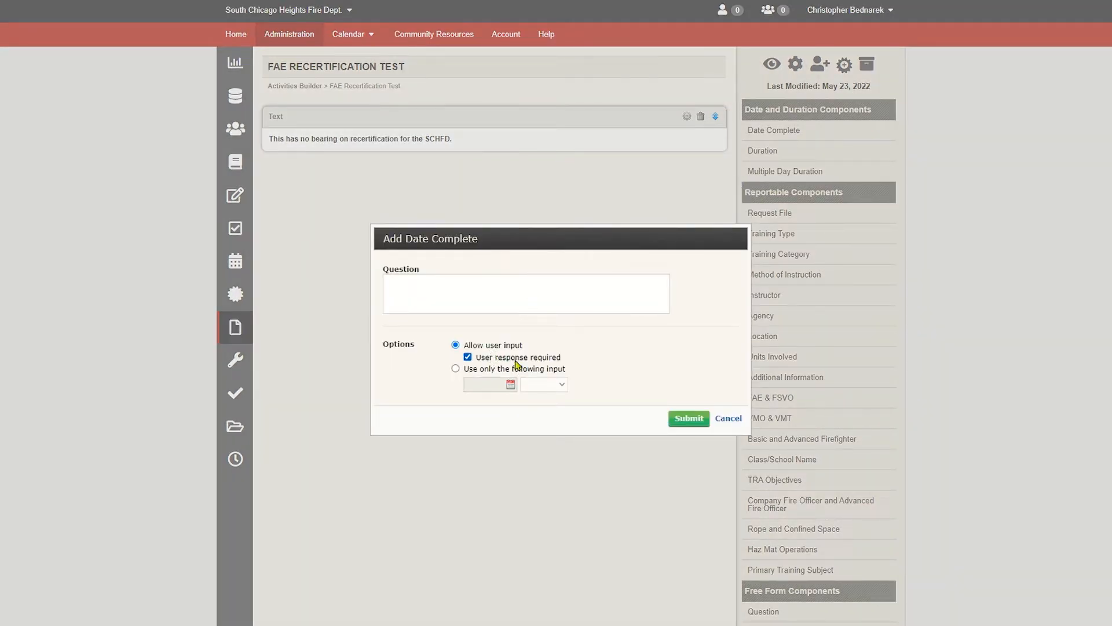
left_click(682, 420)
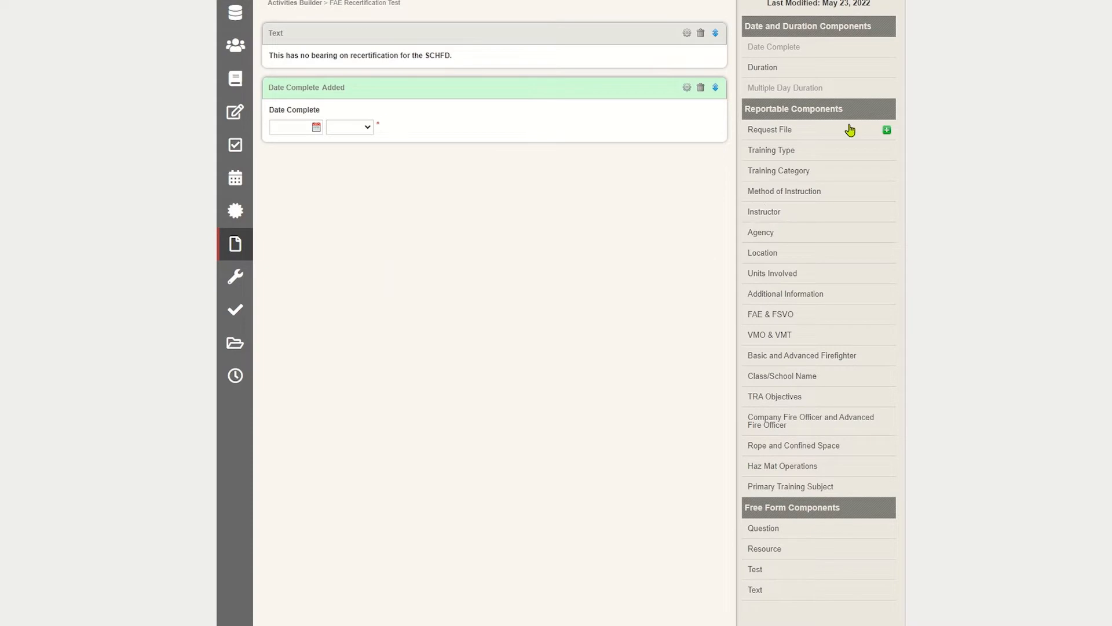
left_click(887, 69)
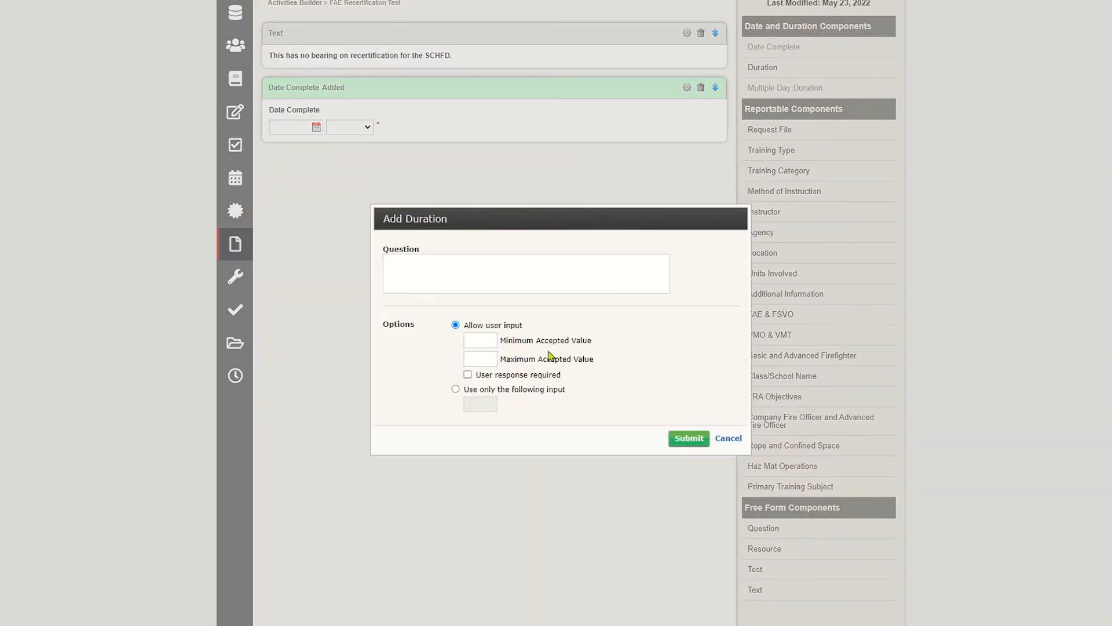
left_click(685, 442)
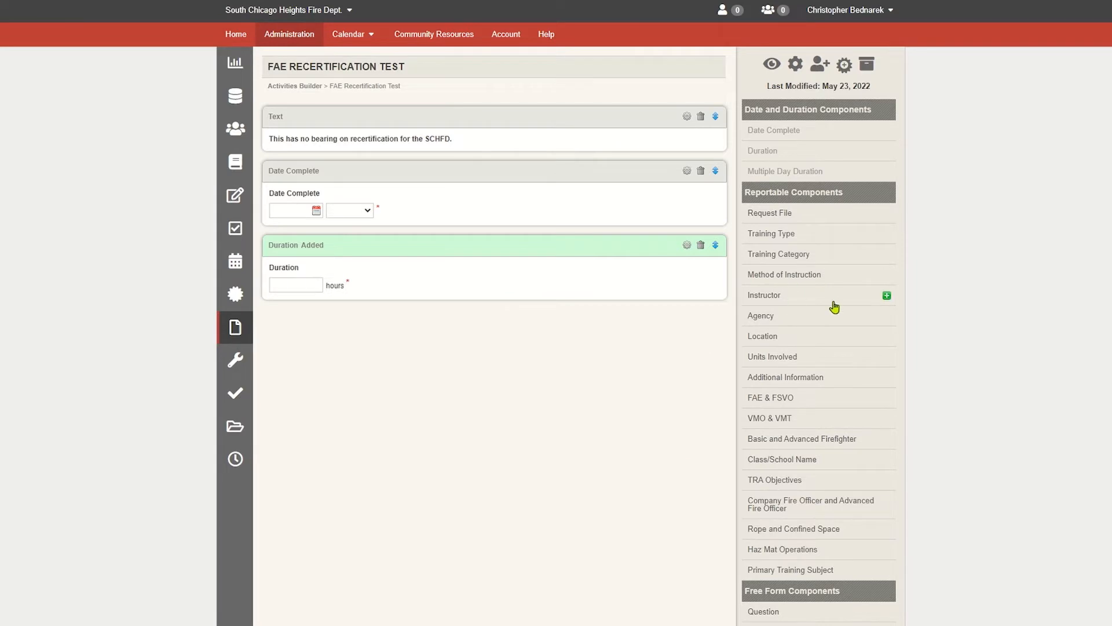
- Add an Instructor component with default options and a Units Involved component limited to Engine 67 and Engine 68
left_click(886, 295)
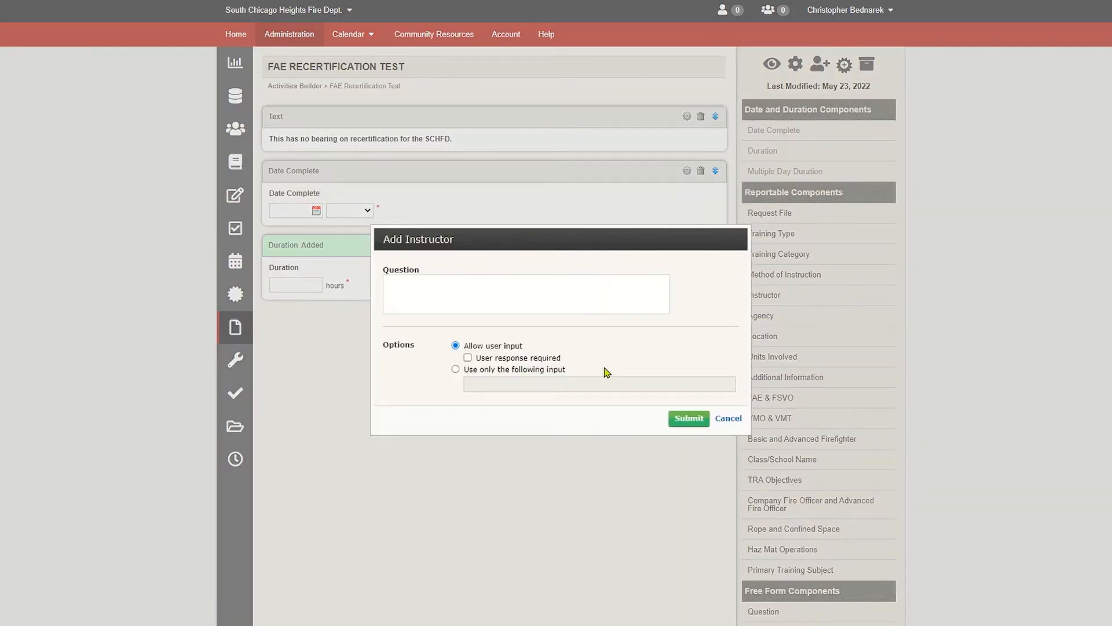
left_click(688, 417)
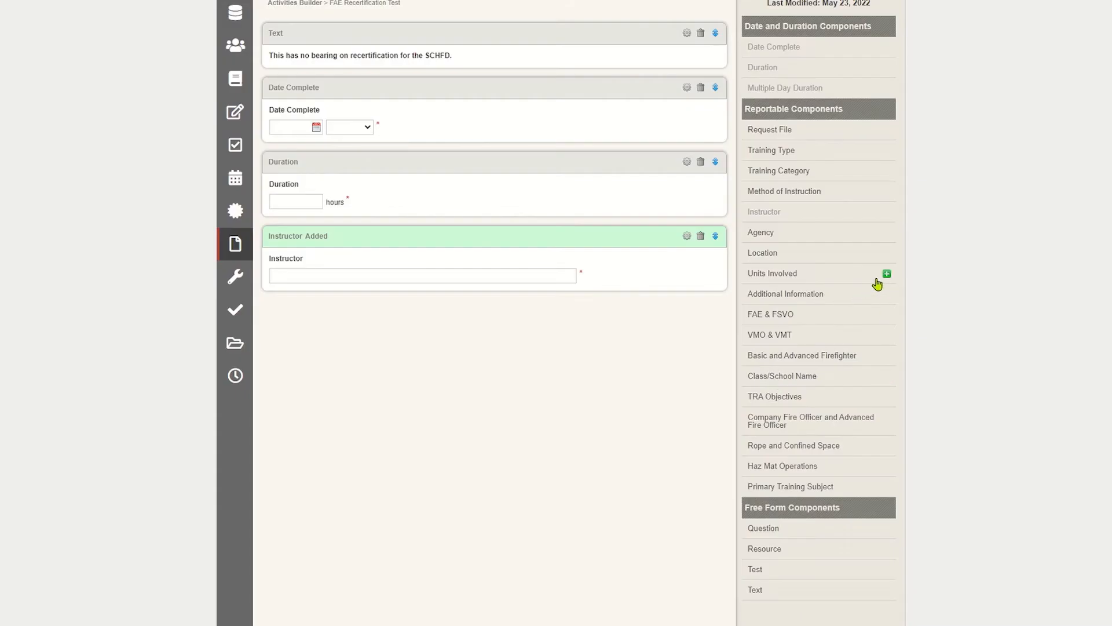
left_click(887, 276)
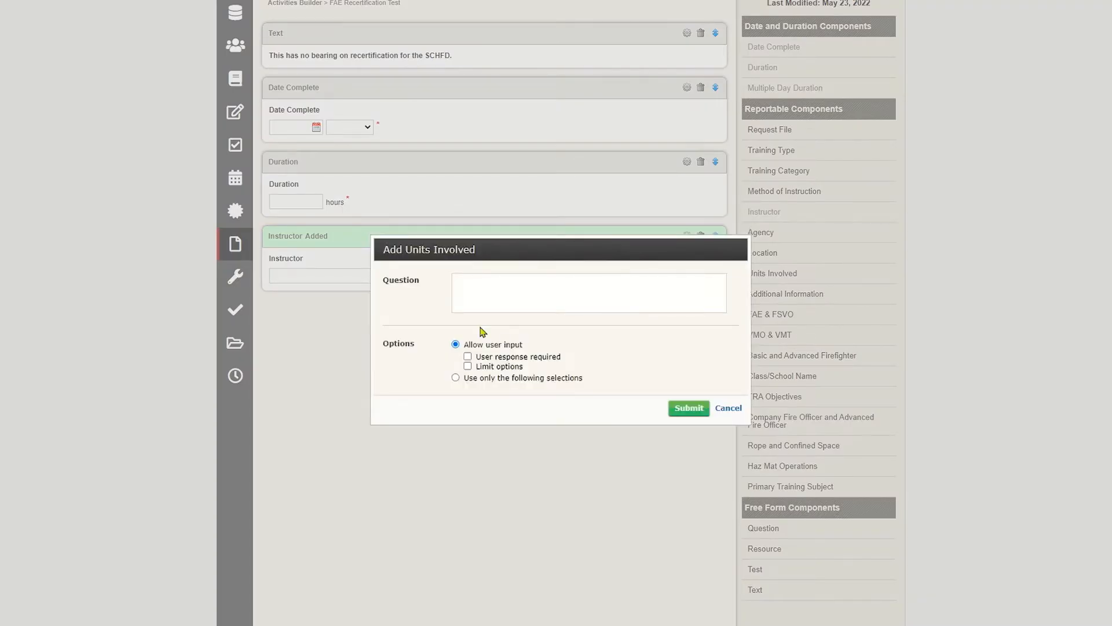
left_click(467, 366)
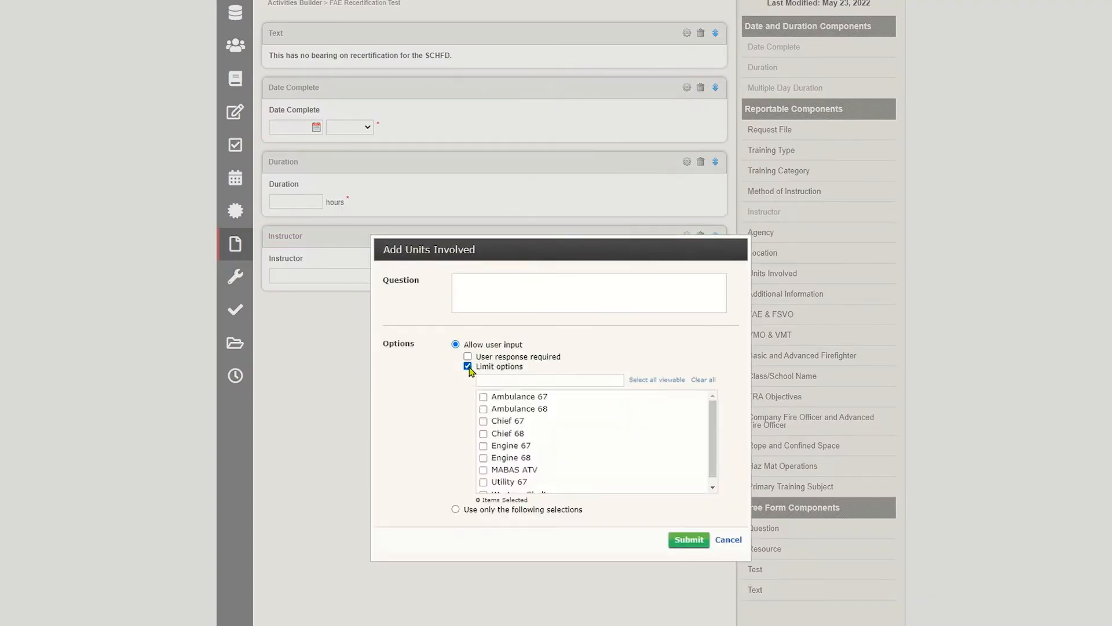
left_click(482, 446)
left_click(687, 540)
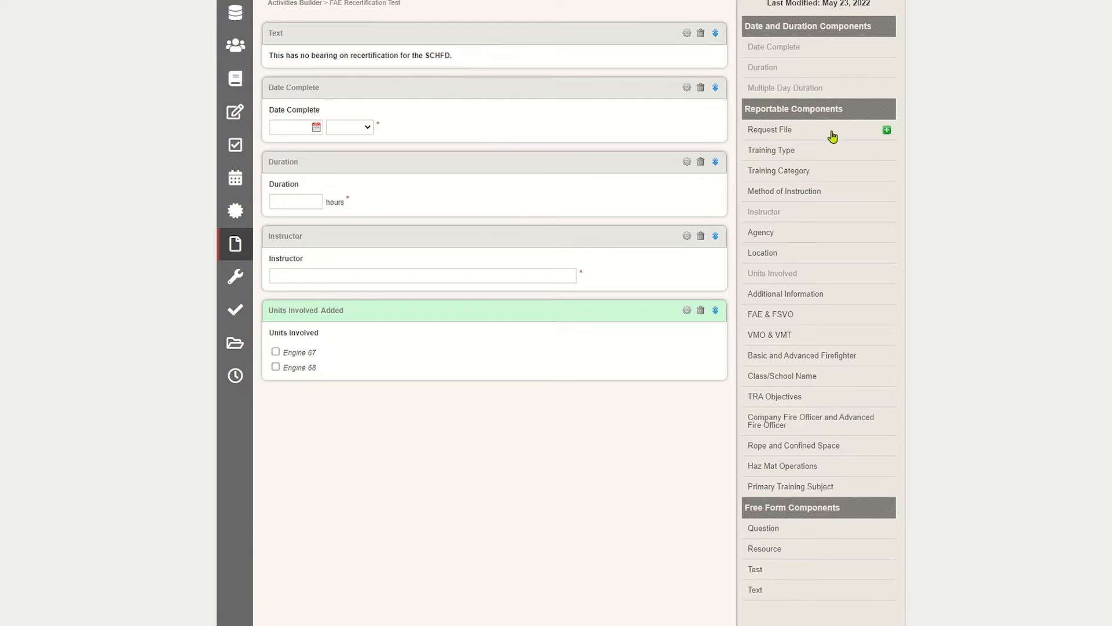
- Add a Request File component with the question "Upload here."
left_click(887, 130)
left_click(443, 323)
type("Upload here.")
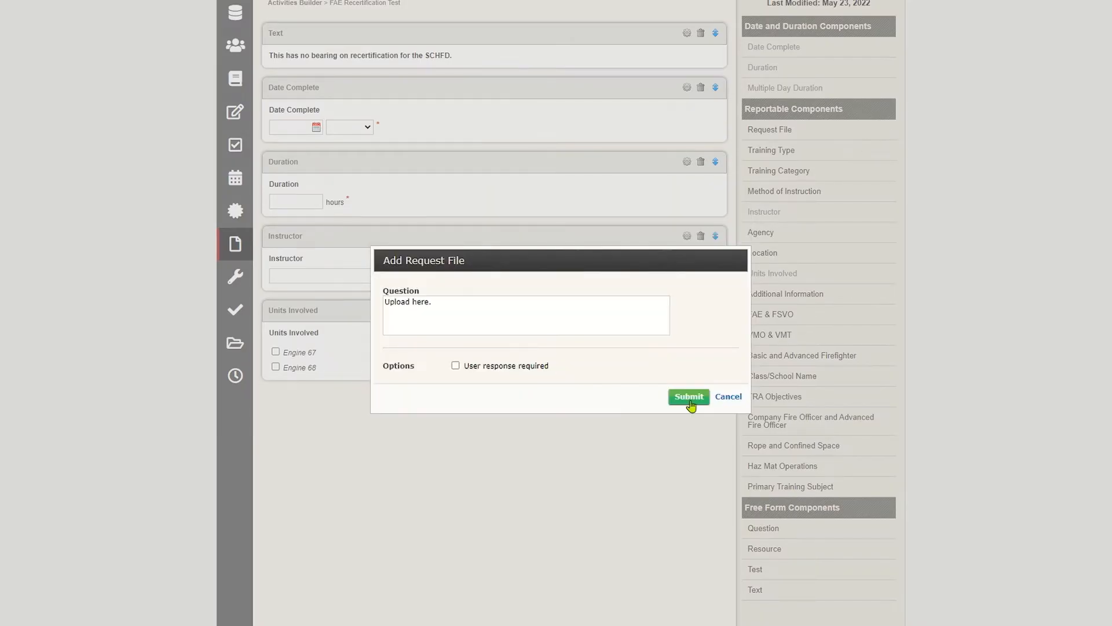
left_click(689, 397)
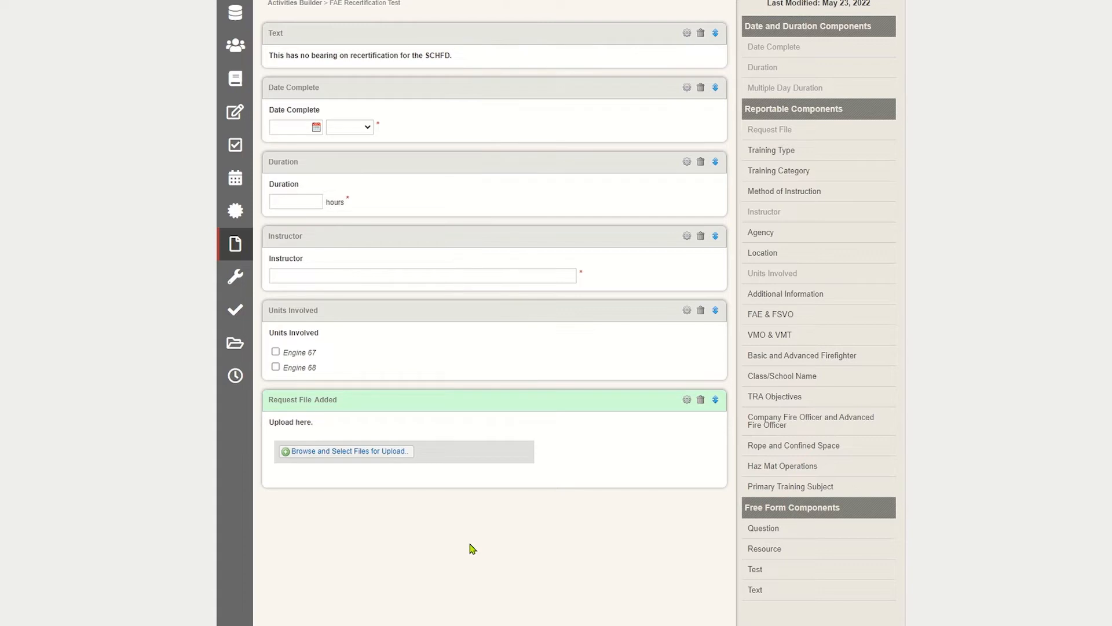
- Link the activity to the OSFM - Re-certification Task Books - FAE Recert credential under topic 5.1.2 General knowledge requirement
scroll(975, 451, "up", 2)
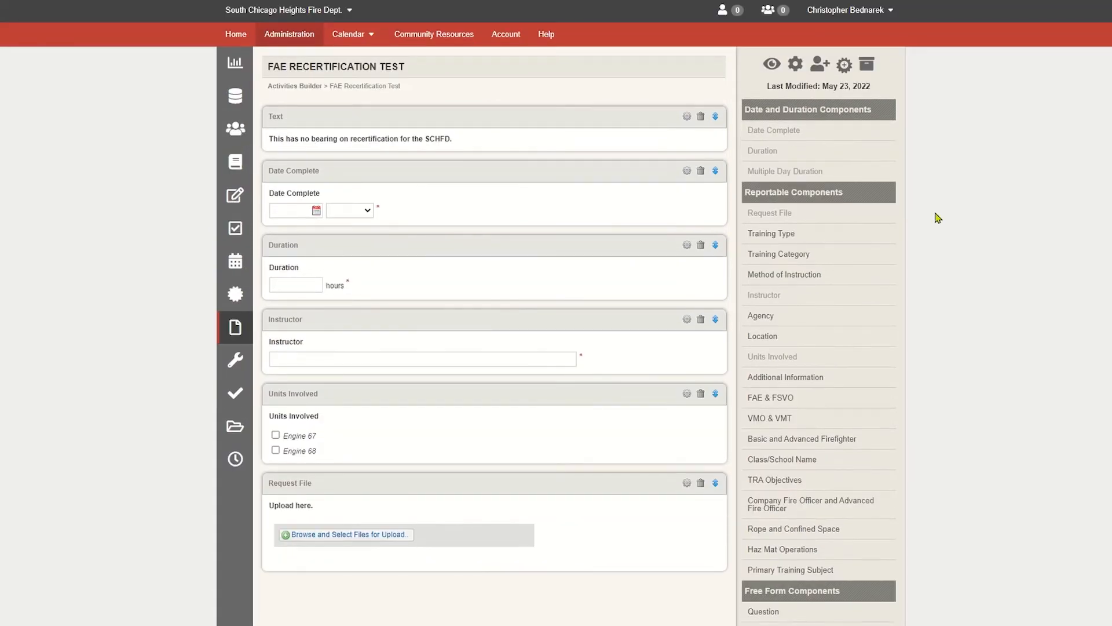
left_click(845, 66)
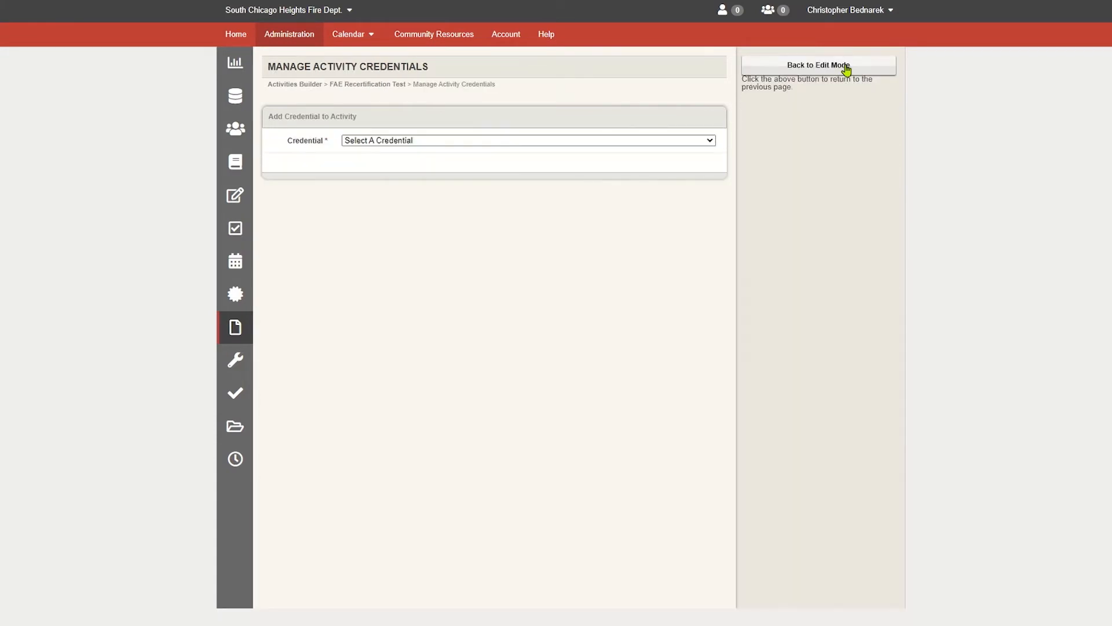
left_click(708, 144)
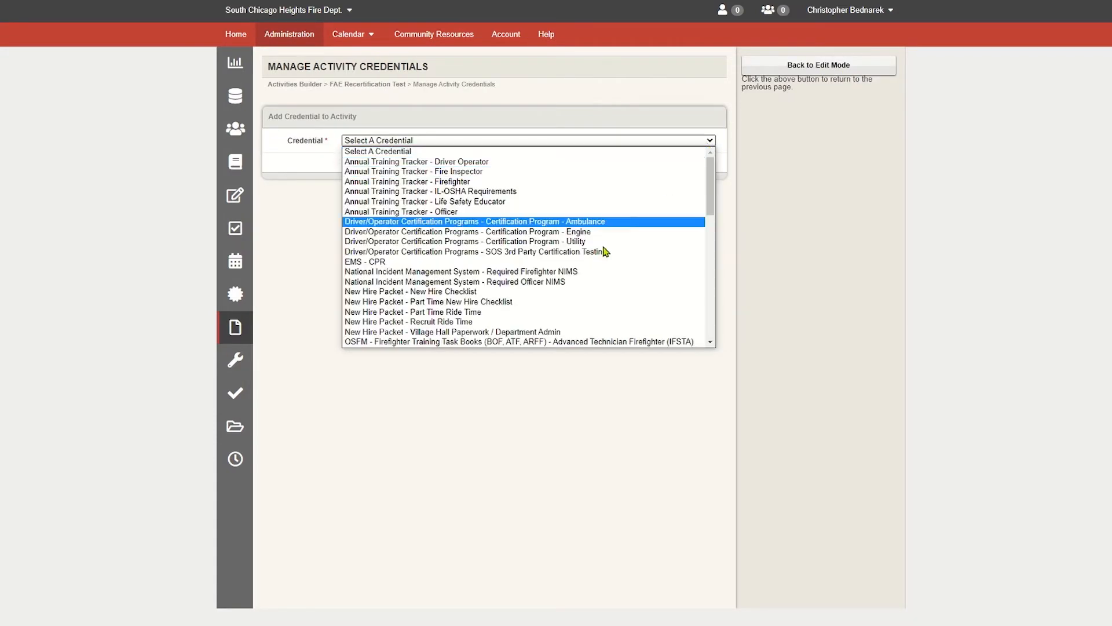
scroll(600, 257, "down", 4)
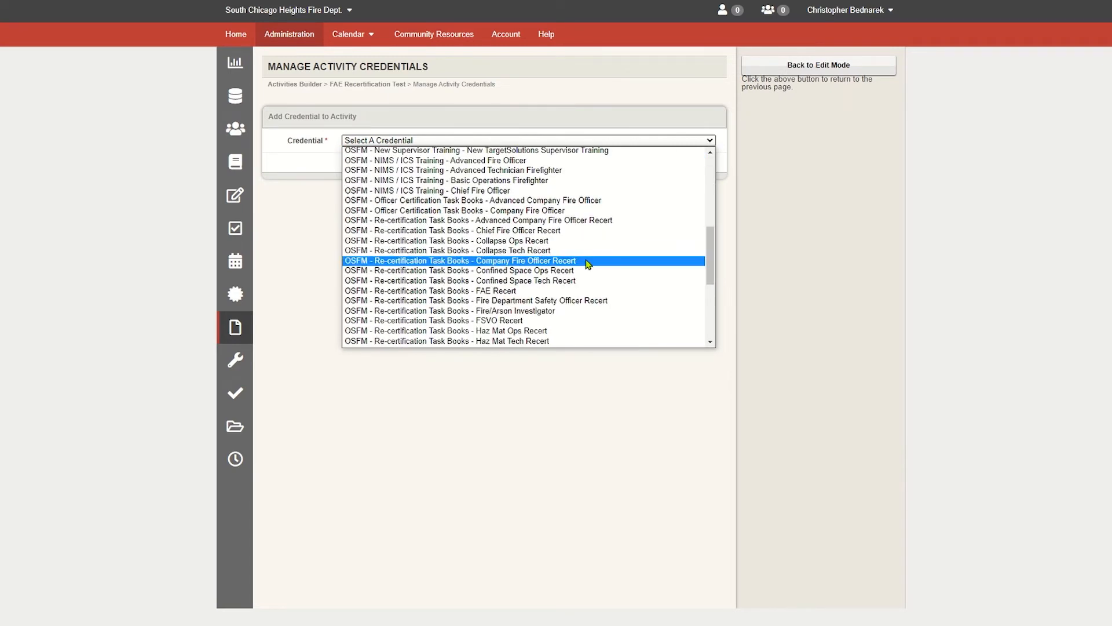
left_click(533, 291)
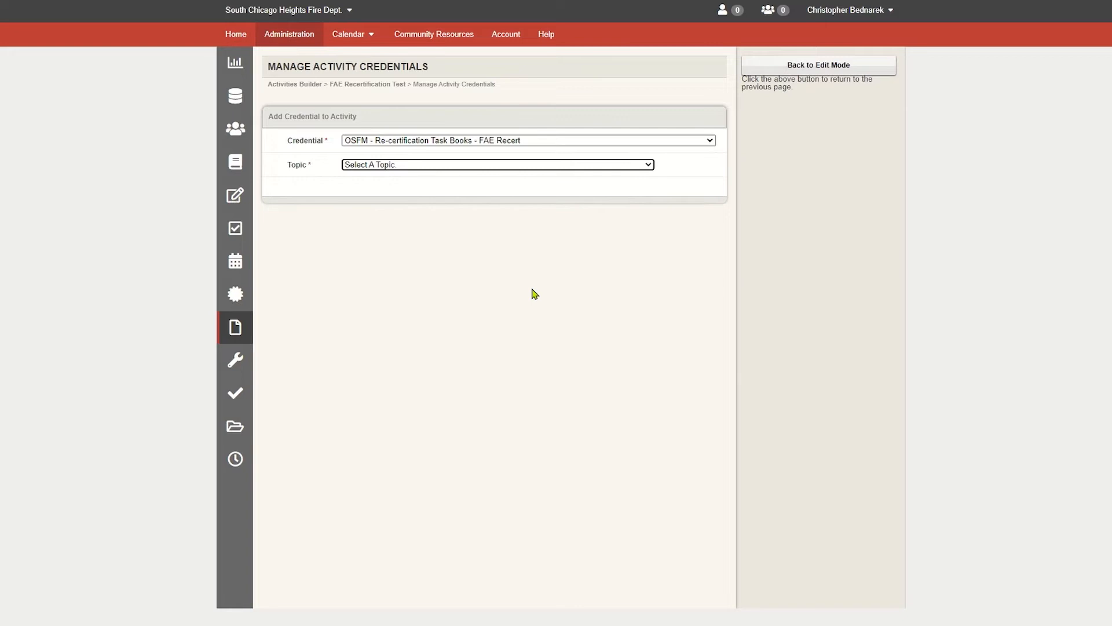
left_click(511, 167)
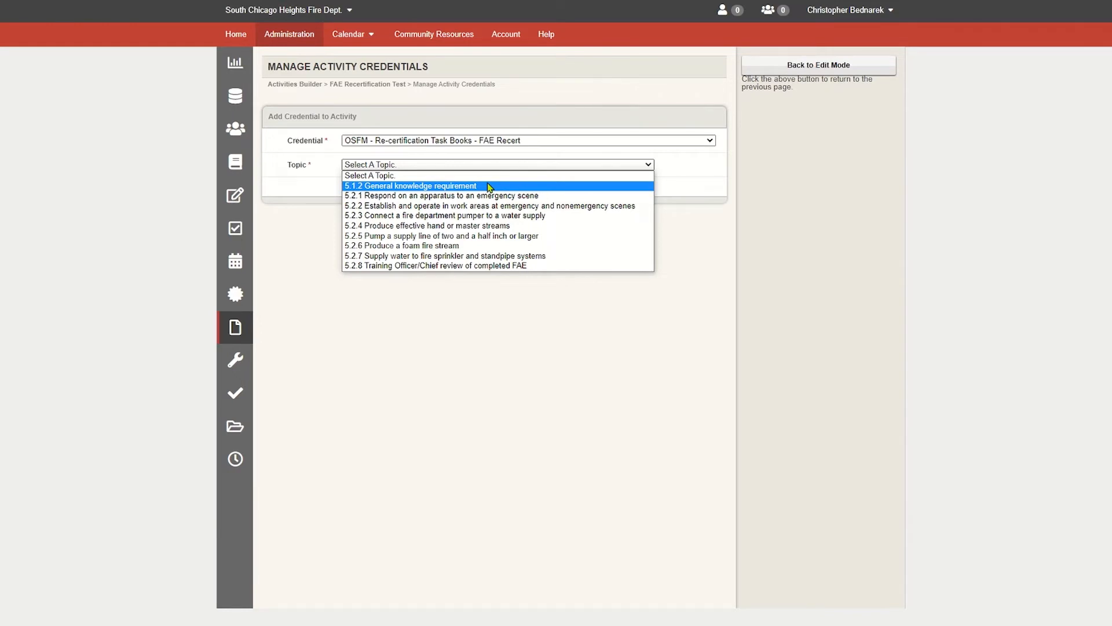
left_click(488, 186)
left_click(358, 210)
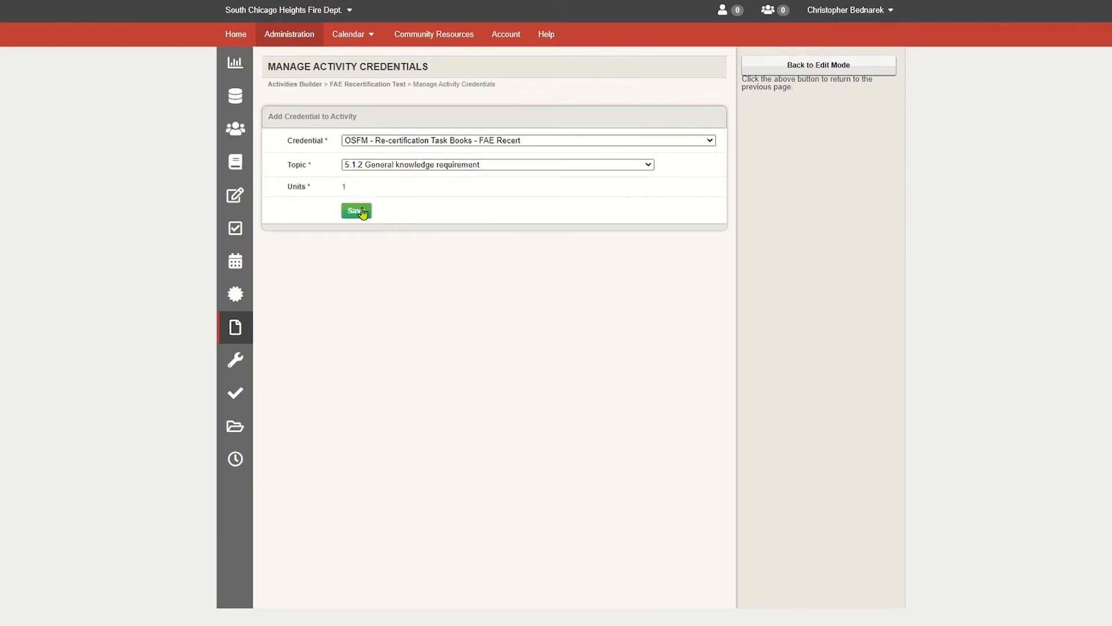
- Link the activity to another FAE Recert topic, 5.2.1 Respond on an apparatus to an emergency scene
left_click(386, 197)
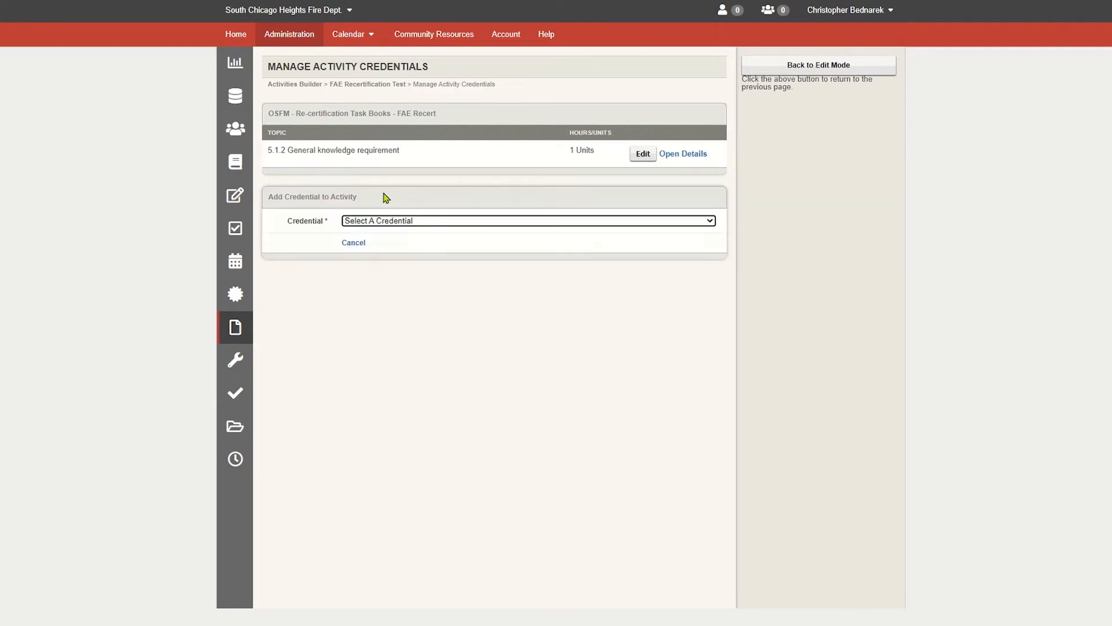
left_click(407, 225)
scroll(432, 327, "down", 5)
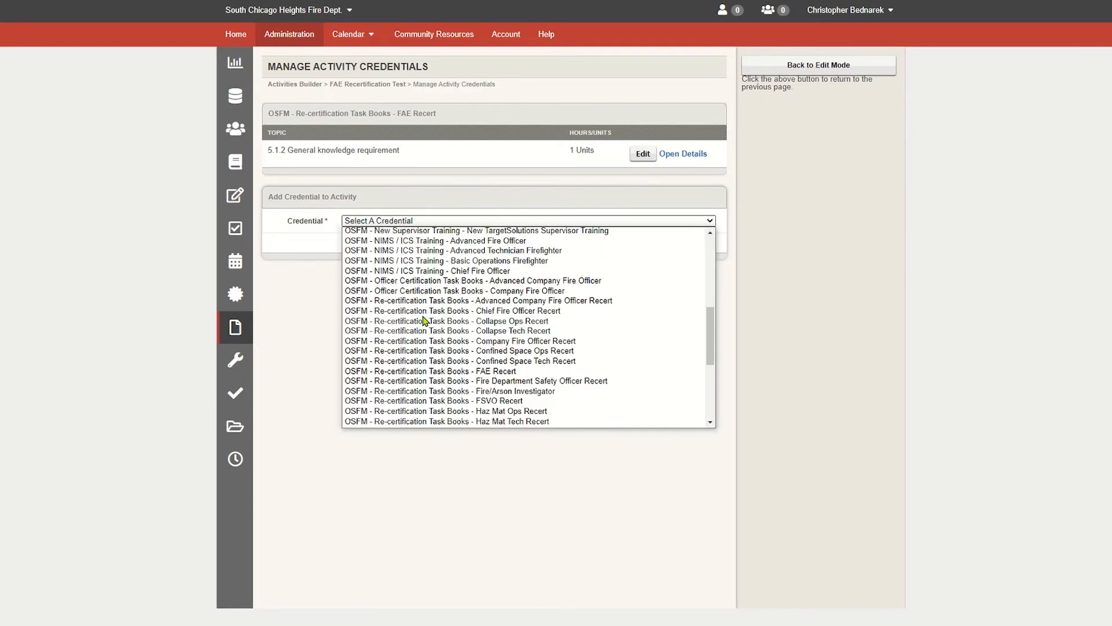
left_click(435, 371)
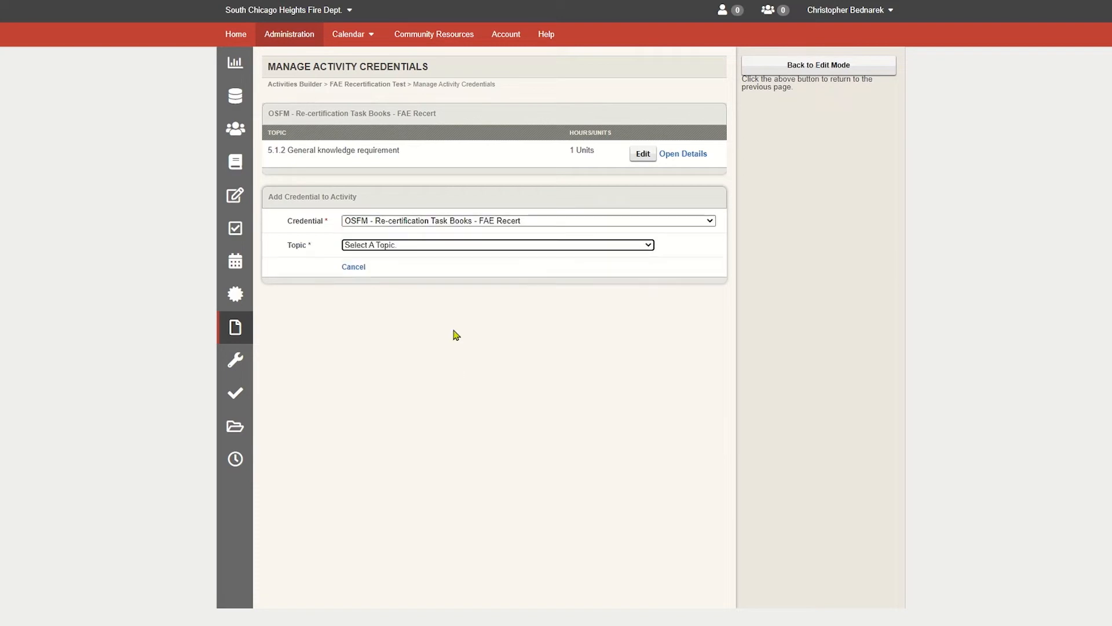
left_click(437, 247)
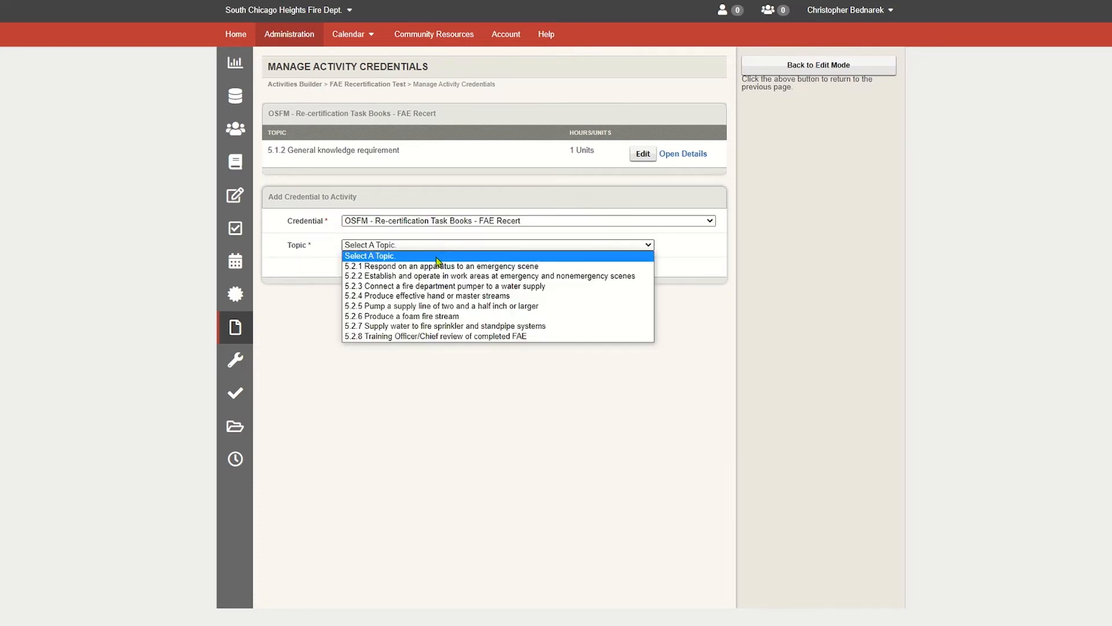
left_click(437, 269)
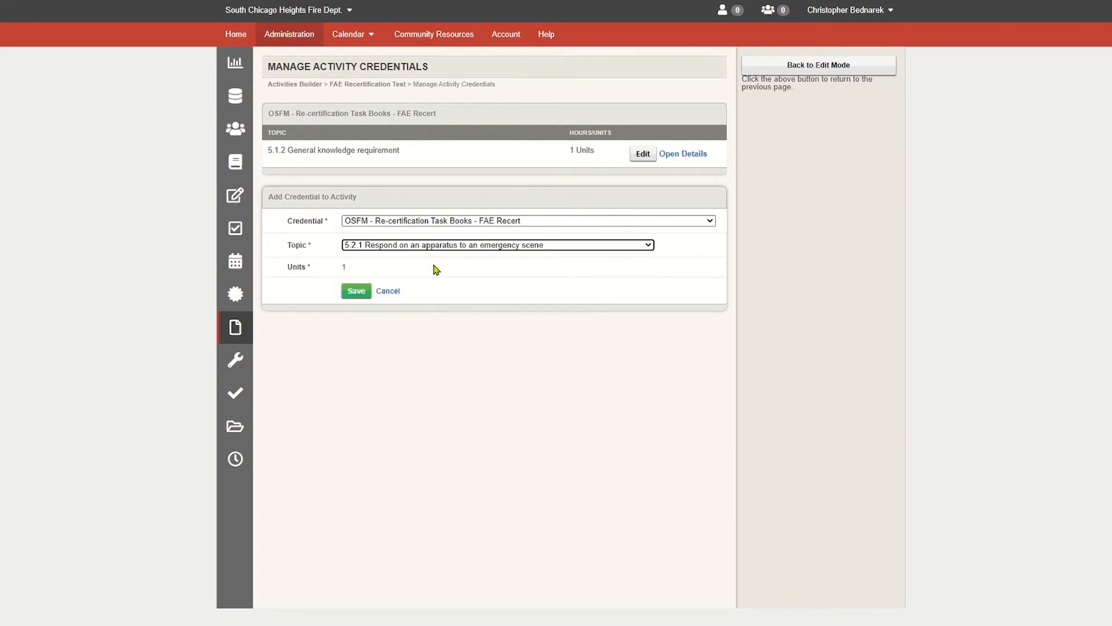
left_click(355, 291)
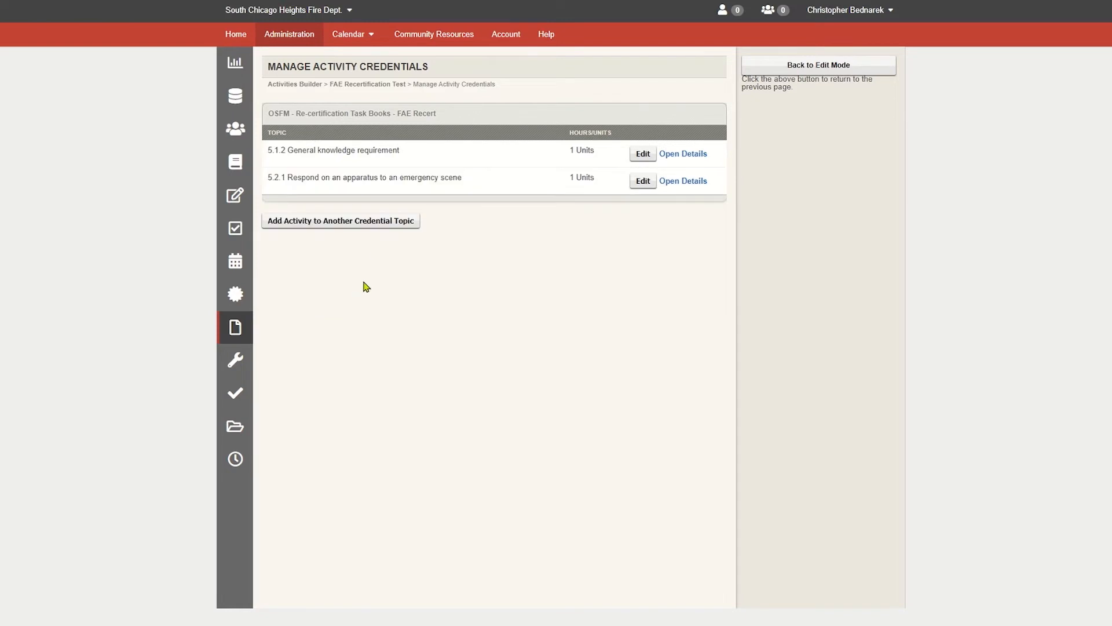
- Add the FAE Recert topic 5.2.2 Establish and operate in work areas at emergency and nonemergency scenes
left_click(379, 223)
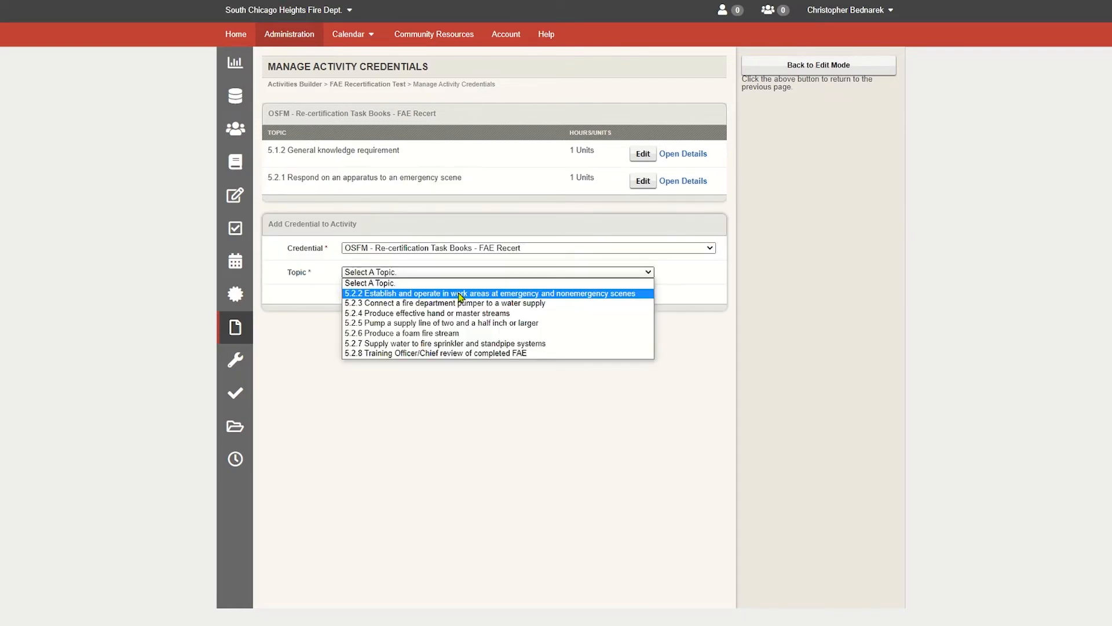
left_click(459, 296)
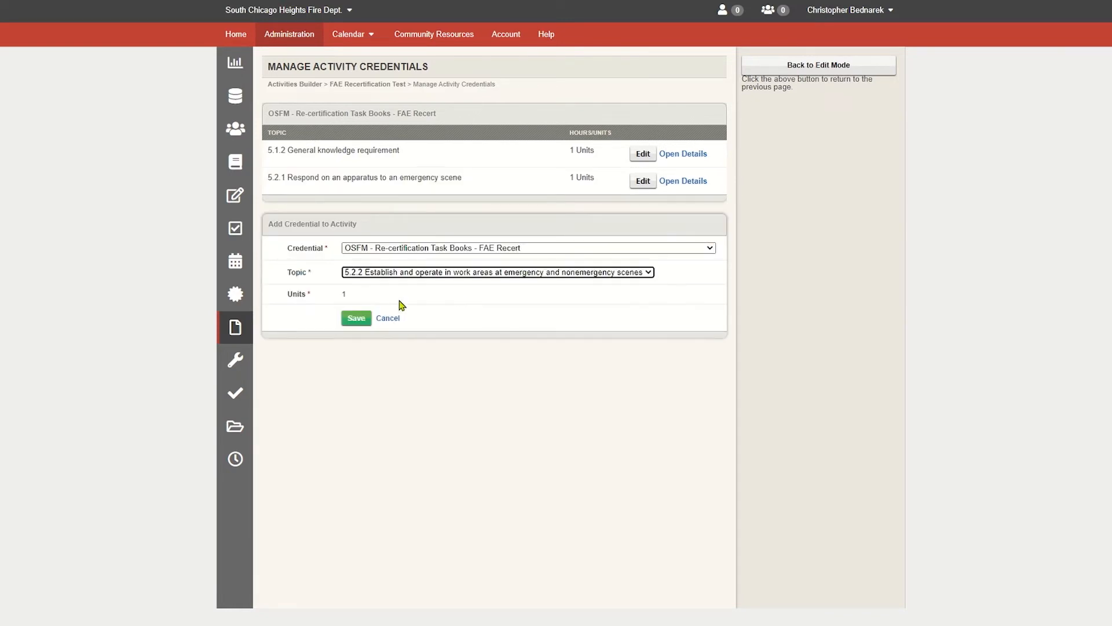
left_click(355, 318)
- Add the FAE Recert topic 5.2.3 Connect a fire department pumper to a water supply
left_click(399, 253)
left_click(452, 299)
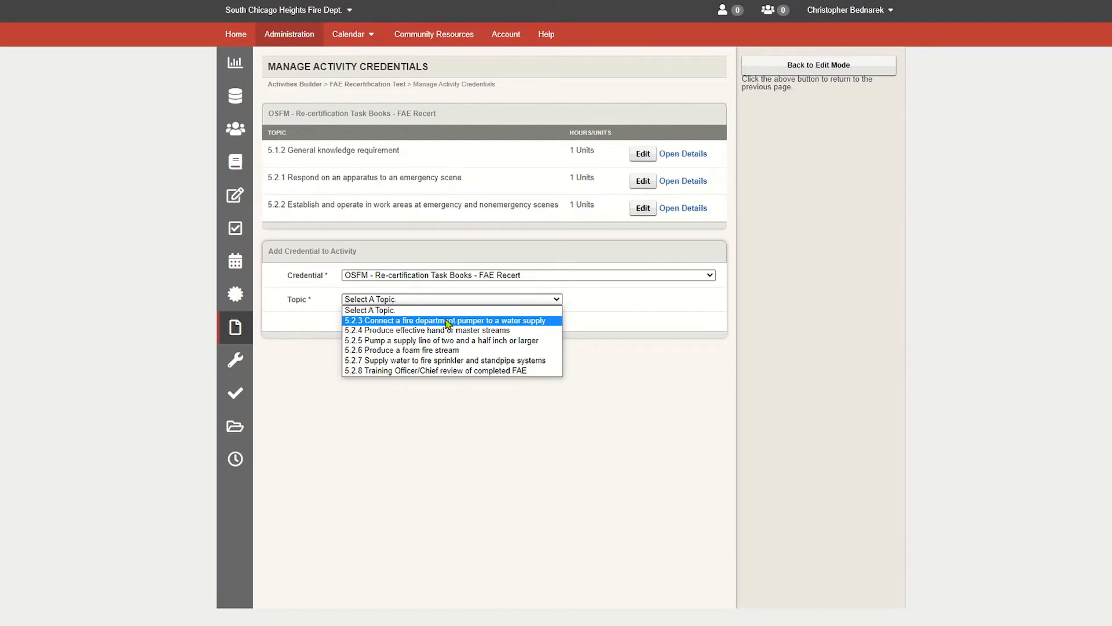
left_click(449, 322)
left_click(362, 346)
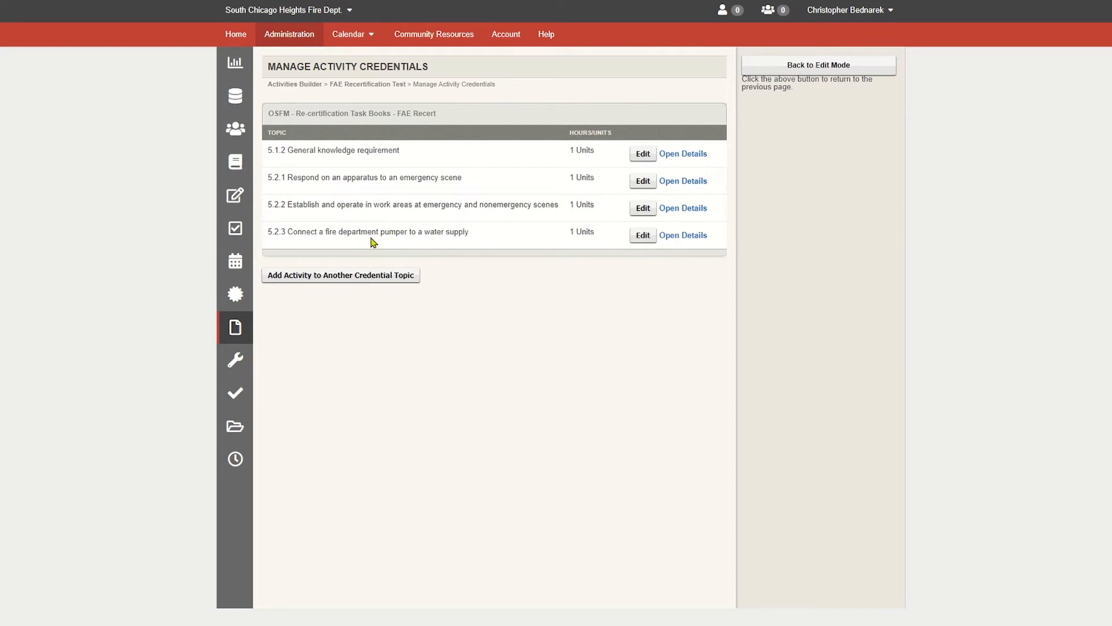
- Add the FAE Recert topic 5.2.5 Pump a supply line of two and a half inch or larger
left_click(390, 276)
left_click(392, 305)
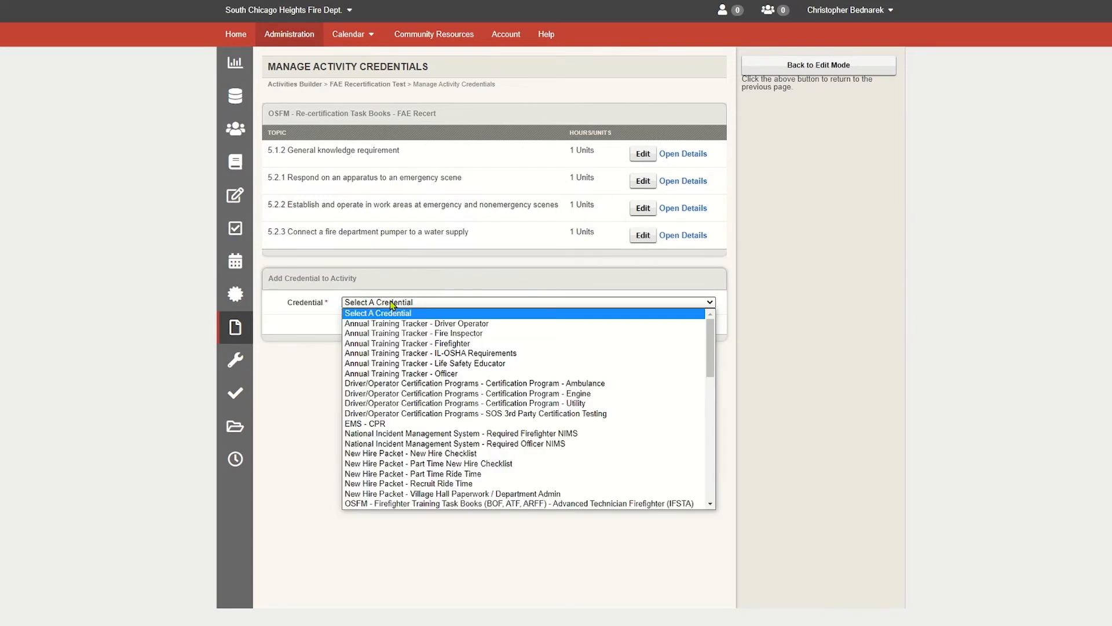
scroll(414, 382, "down", 6)
scroll(415, 384, "down", 1)
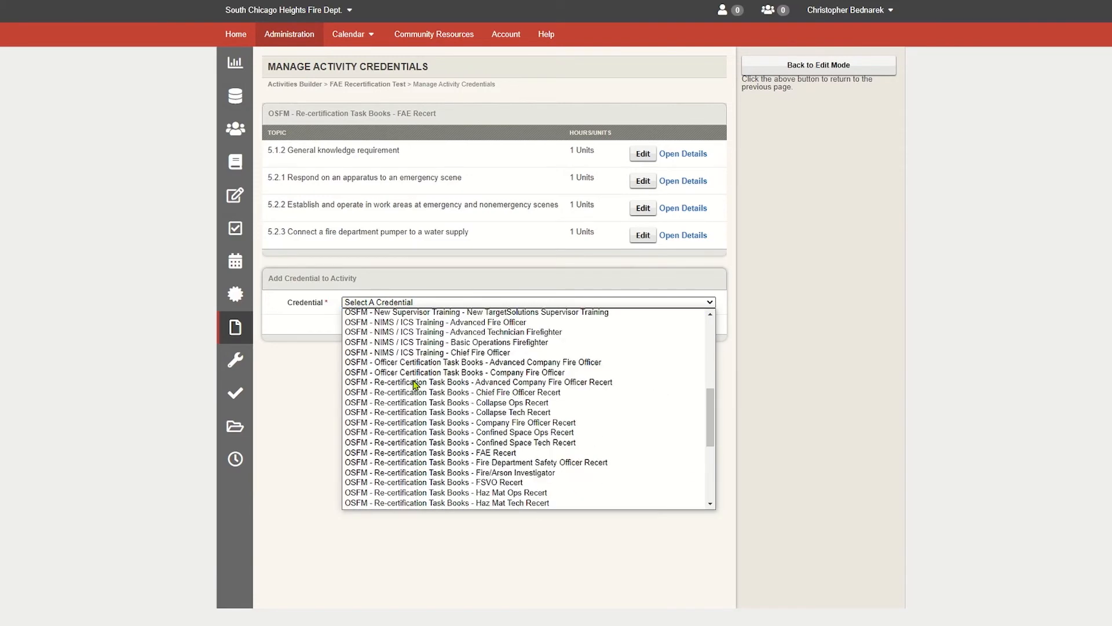
left_click(434, 452)
left_click(419, 328)
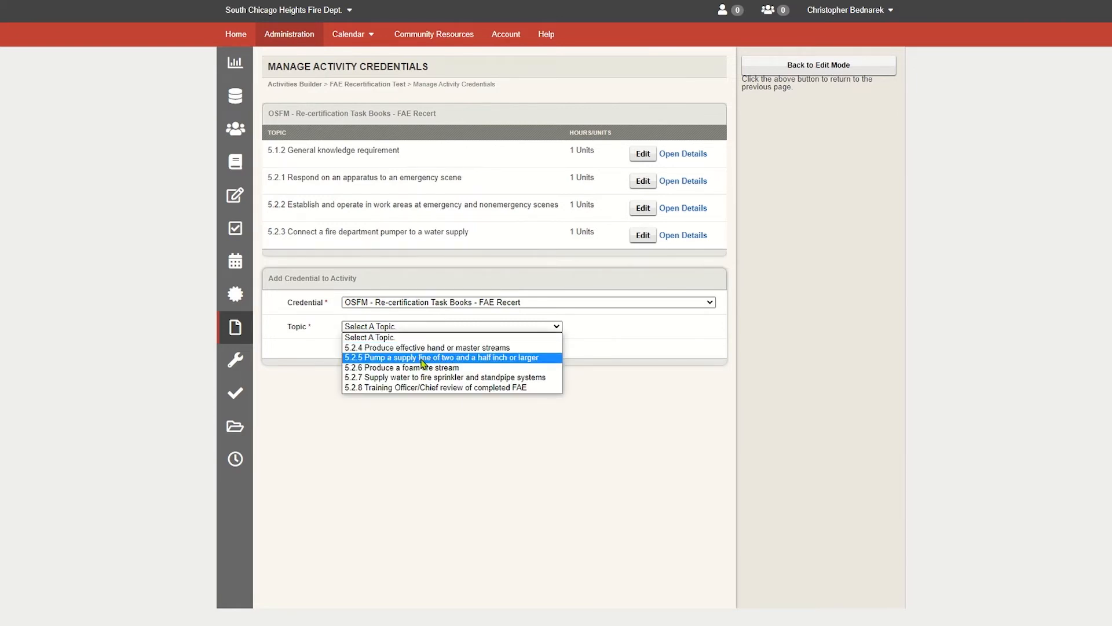
left_click(422, 357)
left_click(362, 374)
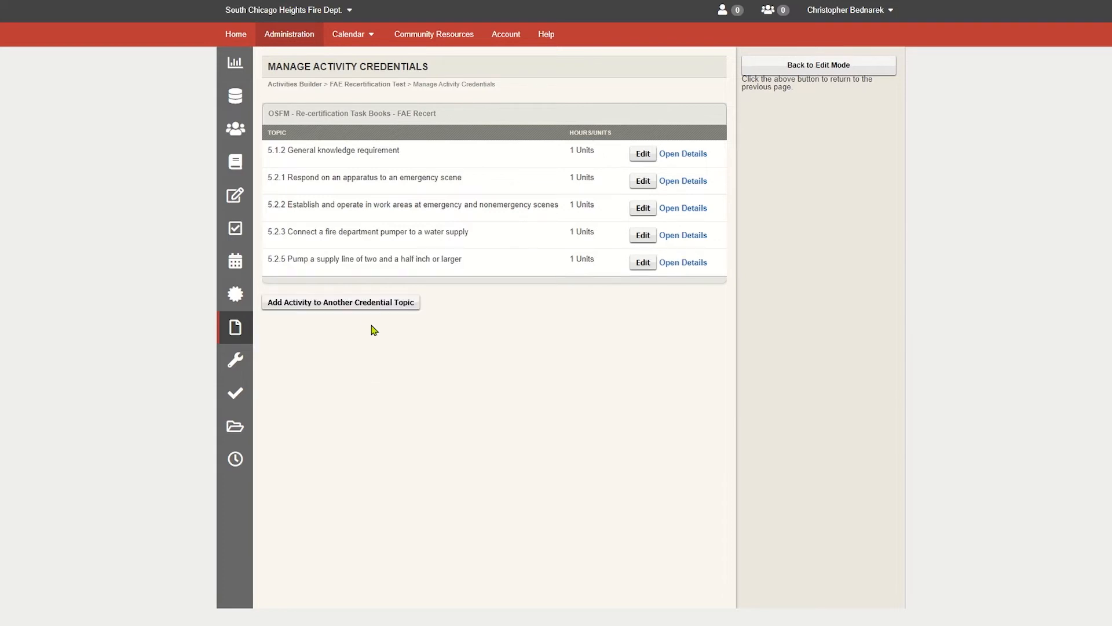
- Add the FAE Recert topic 5.2.4 Produce effective hand or master streams to the activity
left_click(366, 306)
left_click(383, 328)
left_click(425, 482)
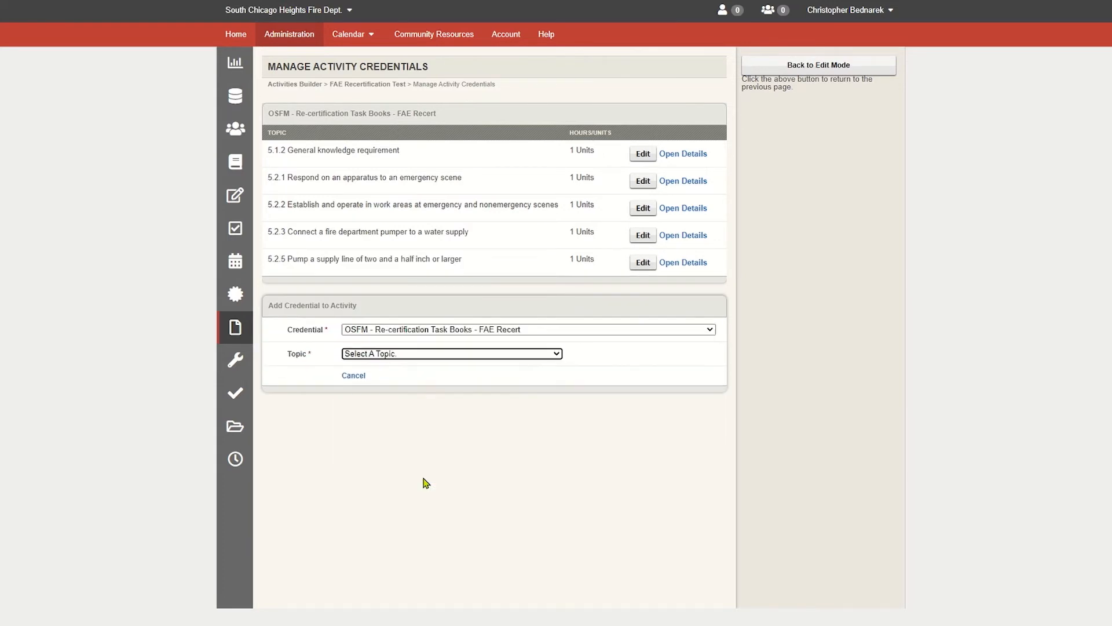
left_click(425, 354)
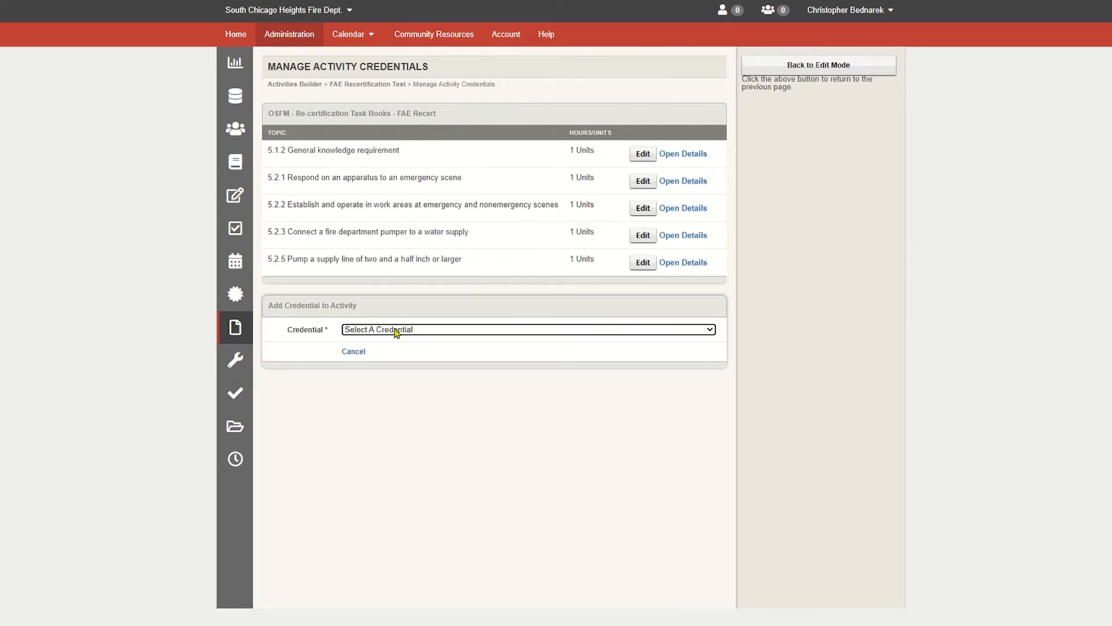
left_click(396, 331)
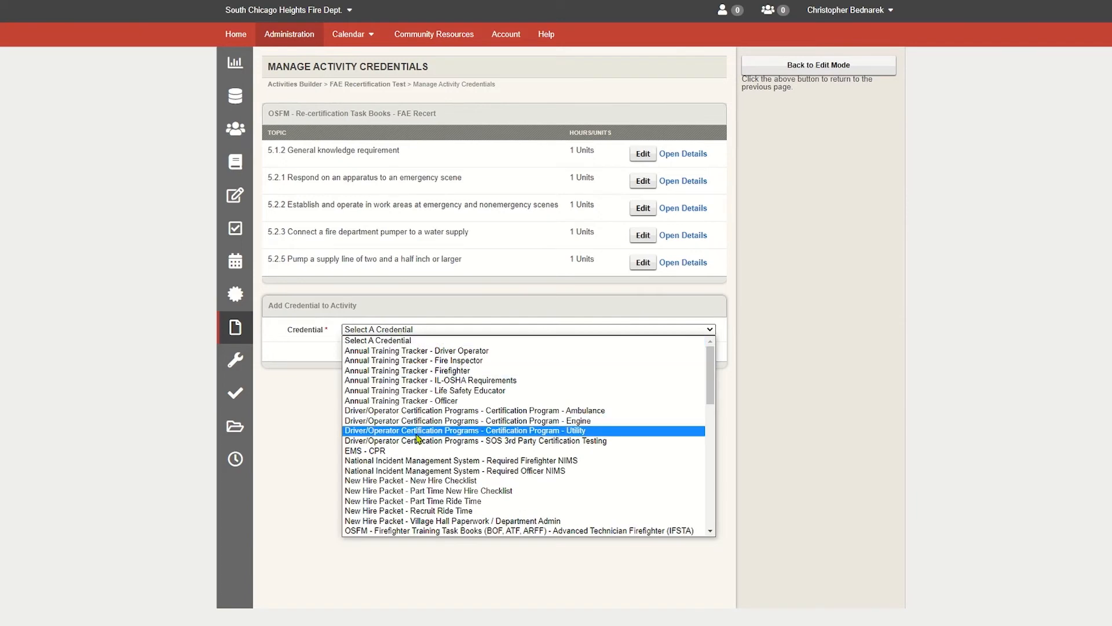
scroll(417, 437, "down", 5)
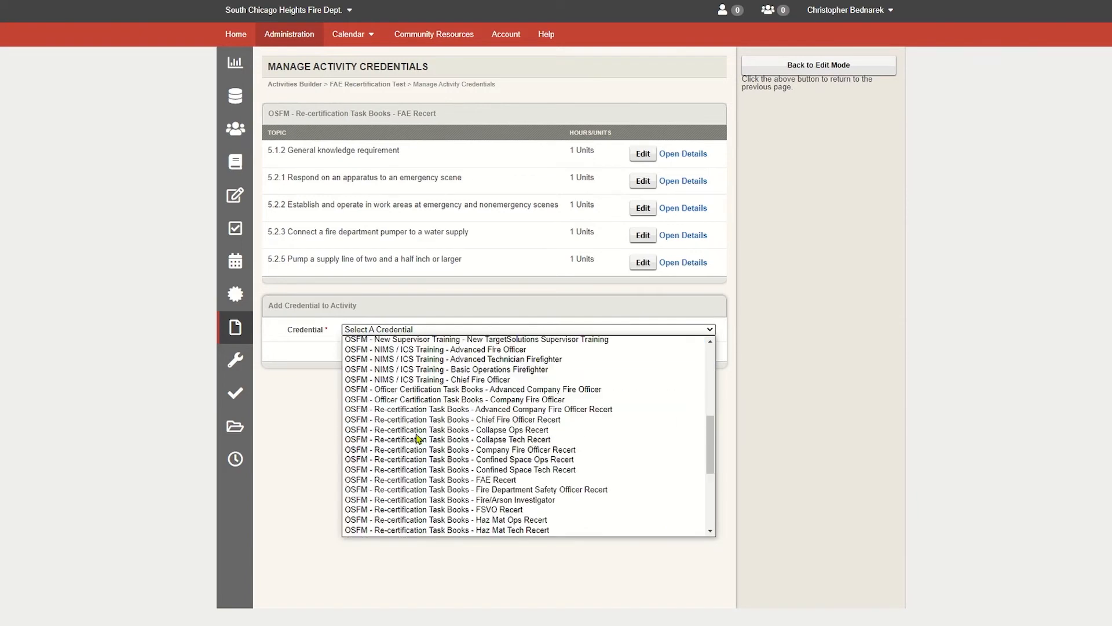
left_click(442, 479)
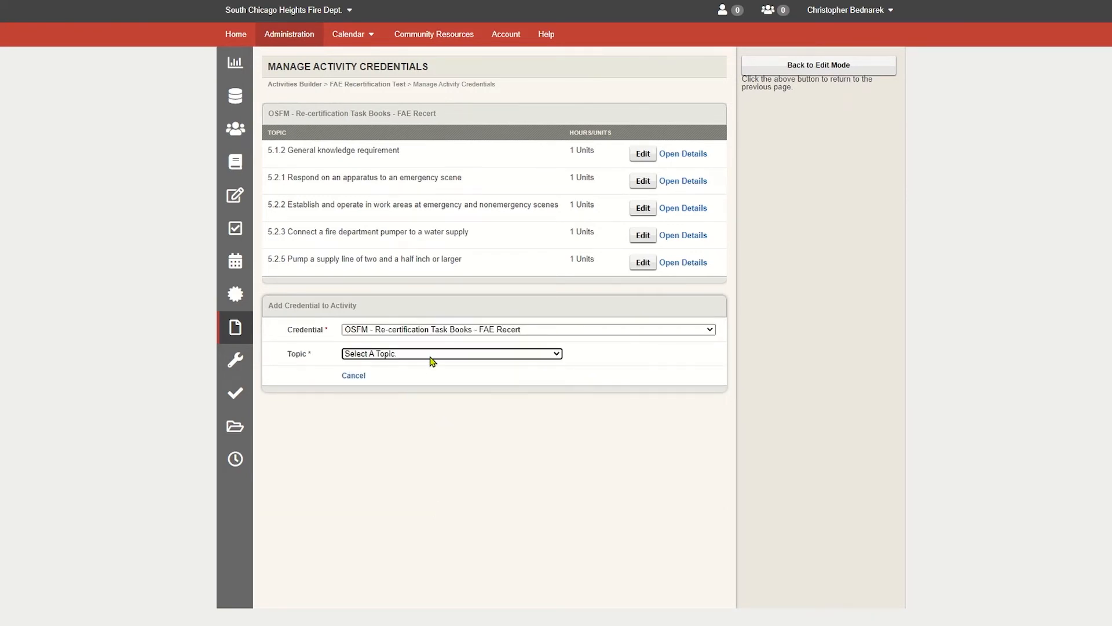
left_click(432, 356)
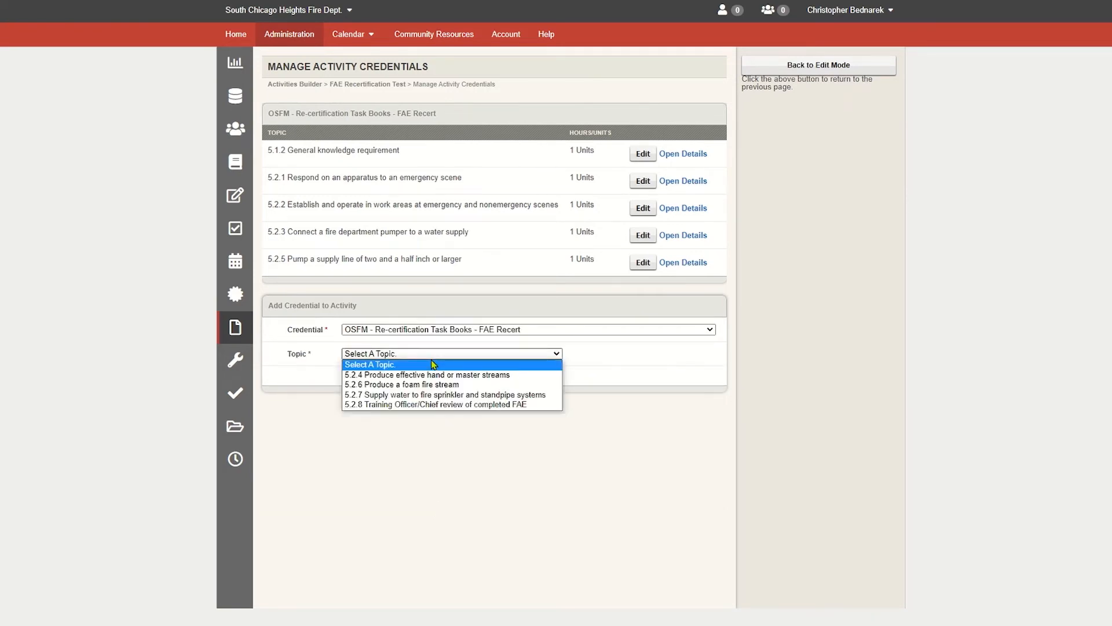
left_click(422, 375)
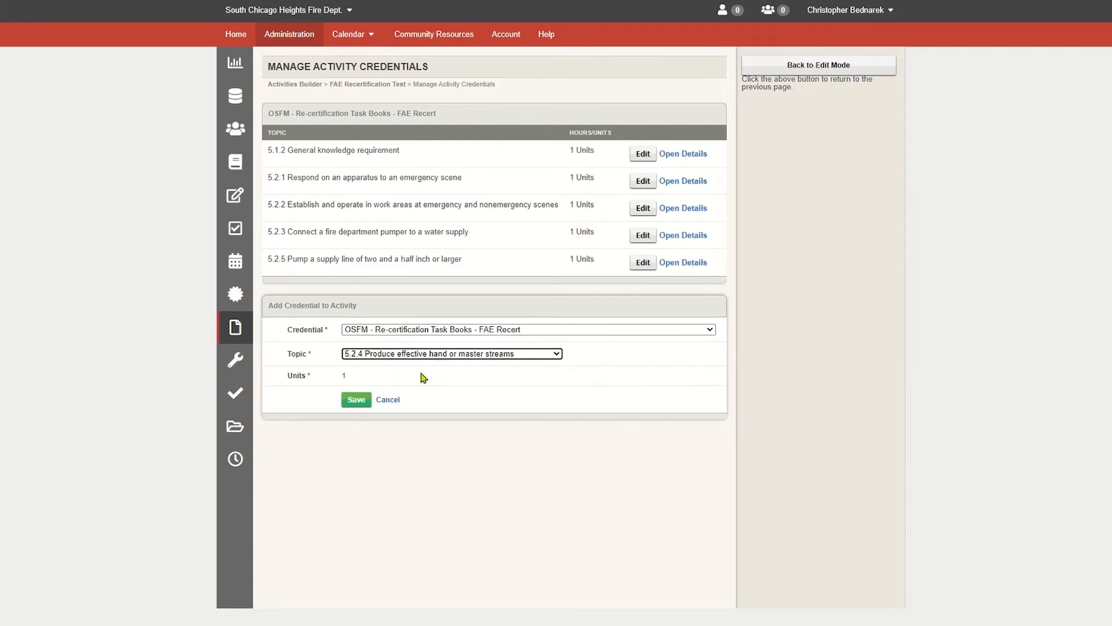
left_click(358, 400)
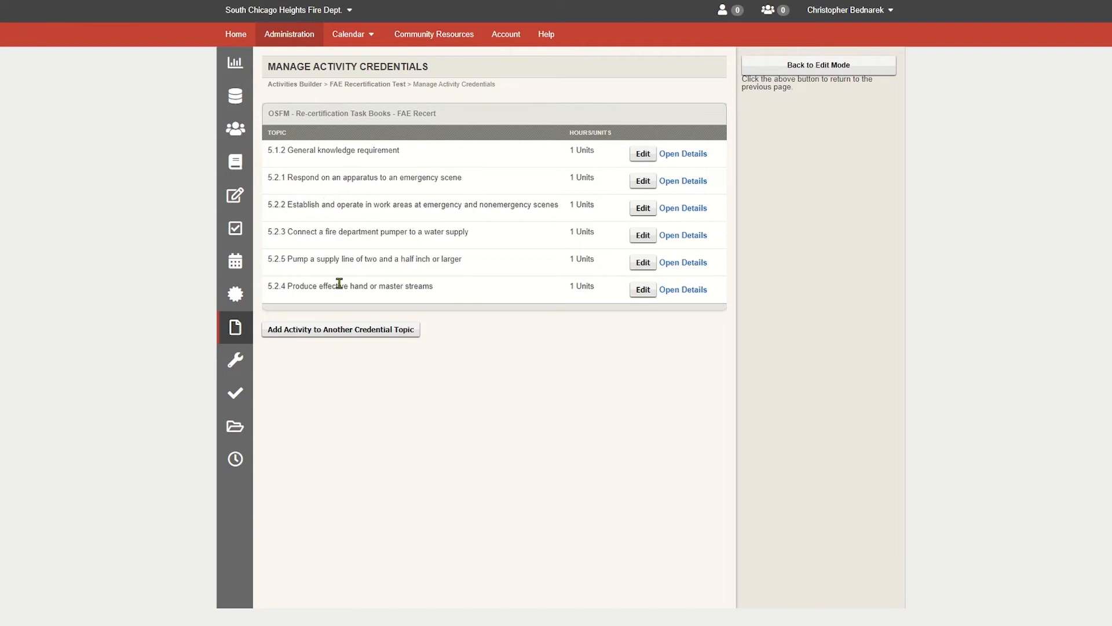
left_click(415, 338)
left_click(416, 356)
scroll(425, 480, "down", 4)
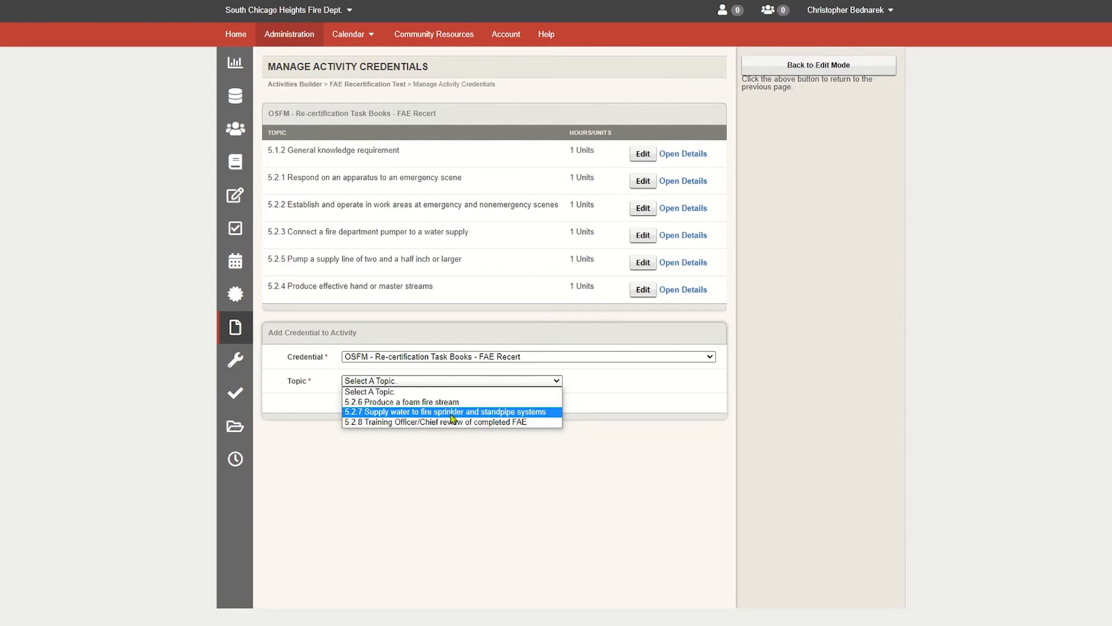
left_click(617, 404)
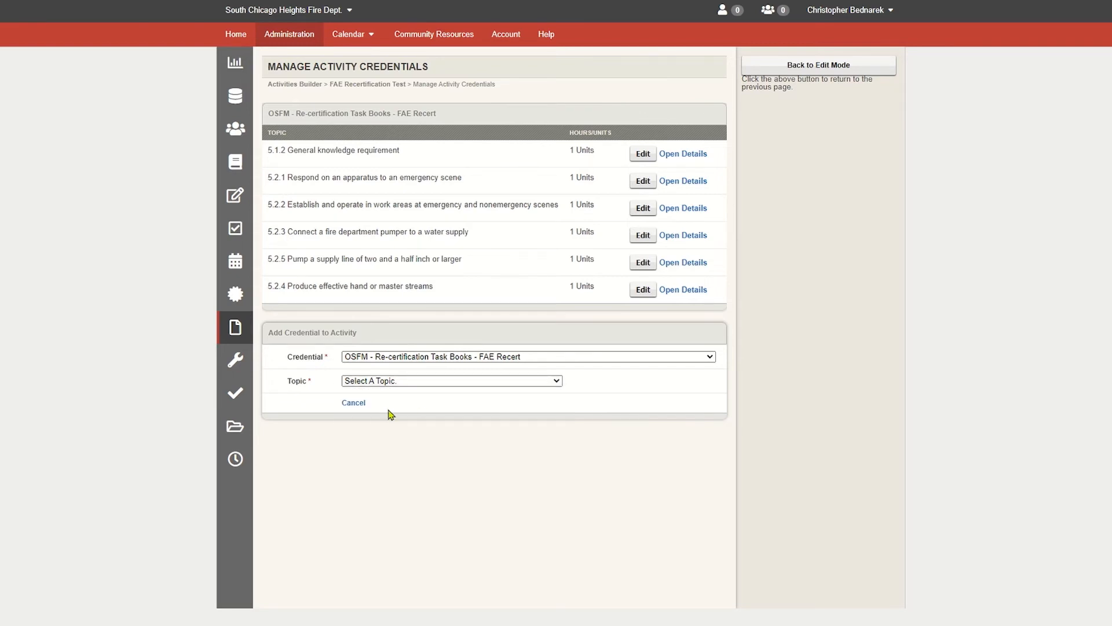
left_click(352, 409)
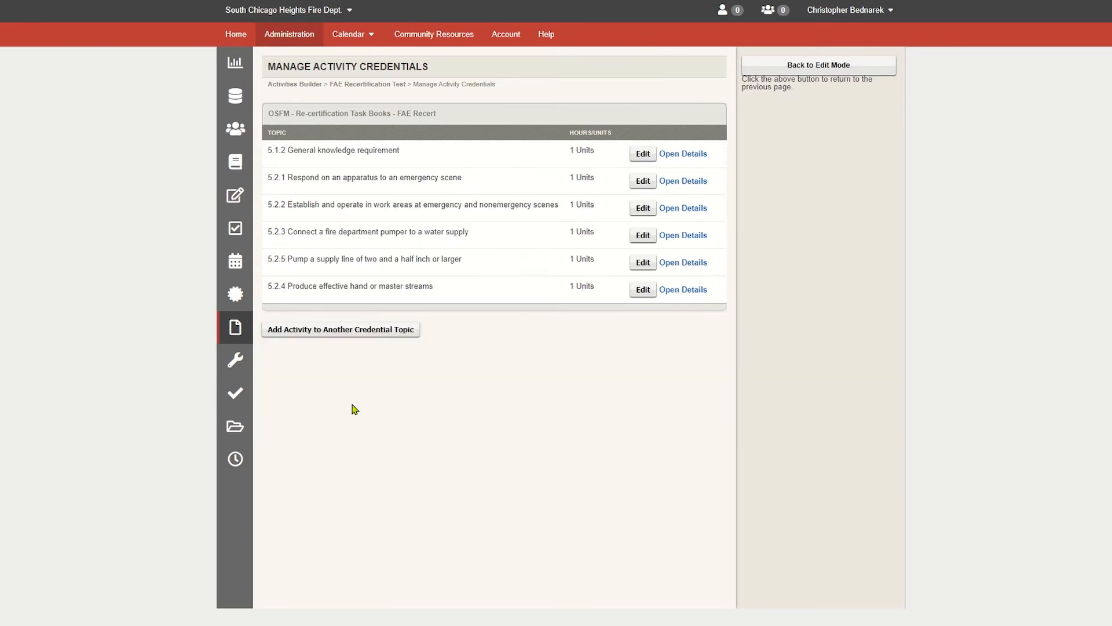
- Link the activity to the FSVO Recert credential topic 4.3.1 Operate a fire apparatus
left_click(408, 330)
left_click(414, 355)
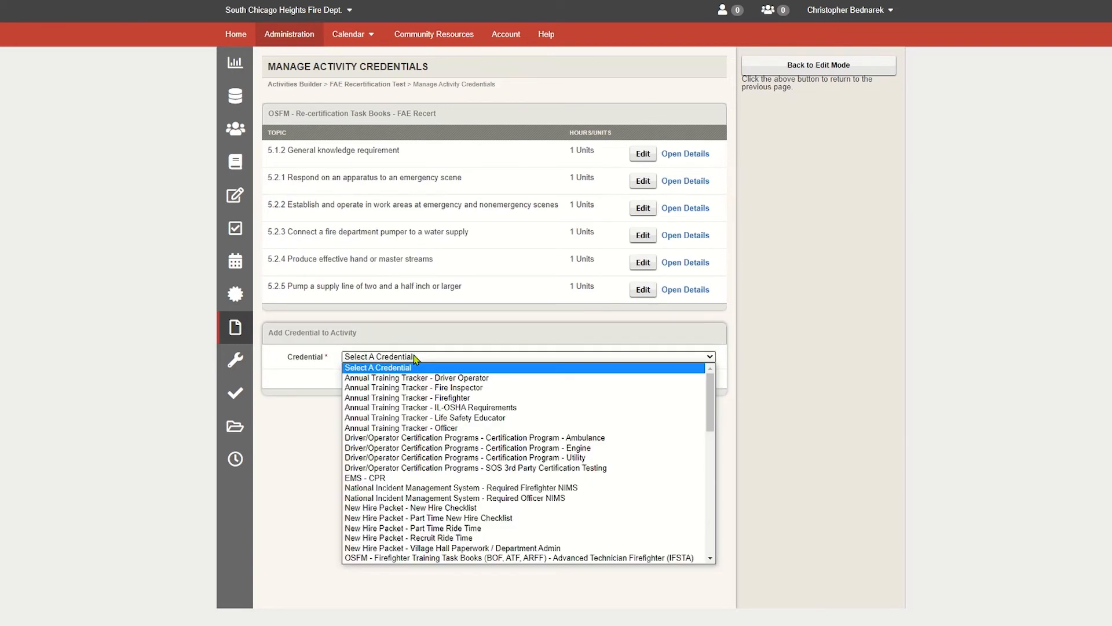
scroll(439, 439, "down", 5)
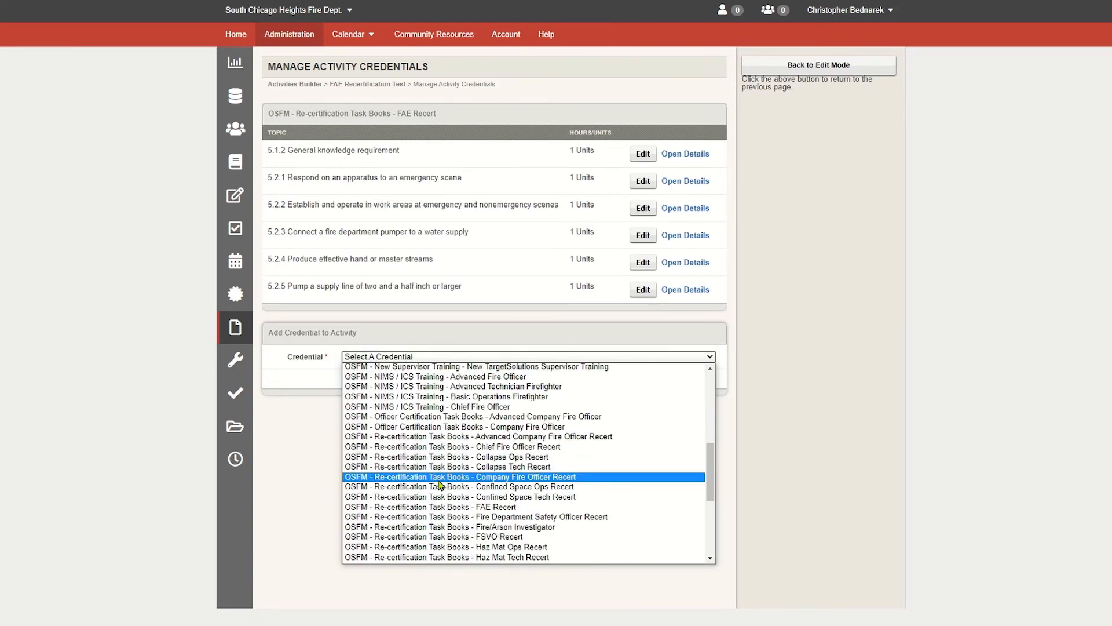
left_click(457, 538)
left_click(426, 382)
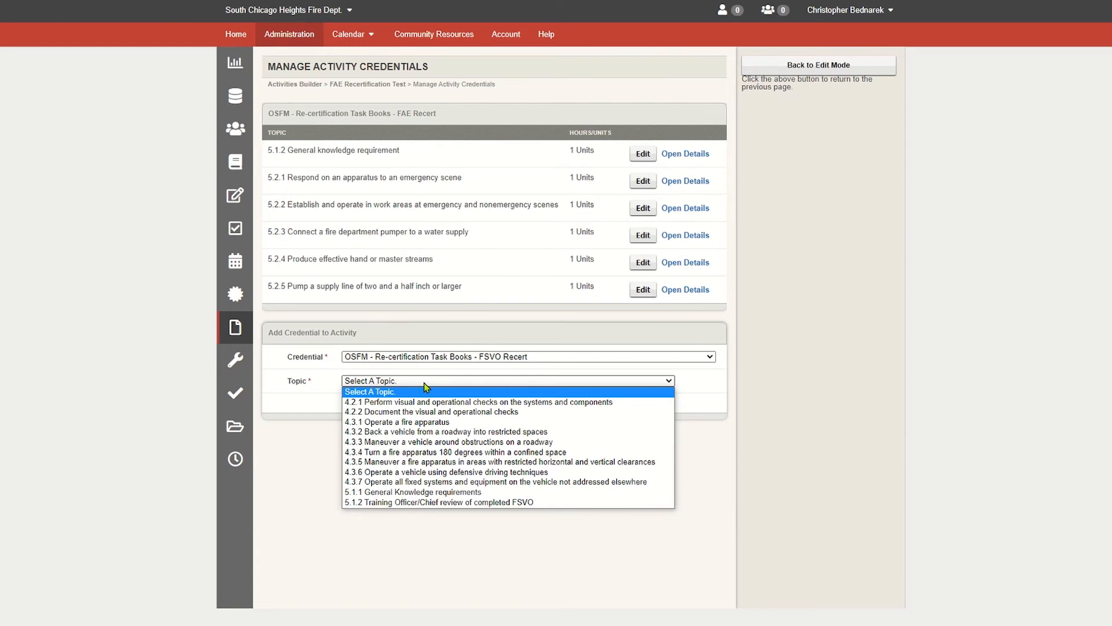
left_click(429, 425)
left_click(366, 431)
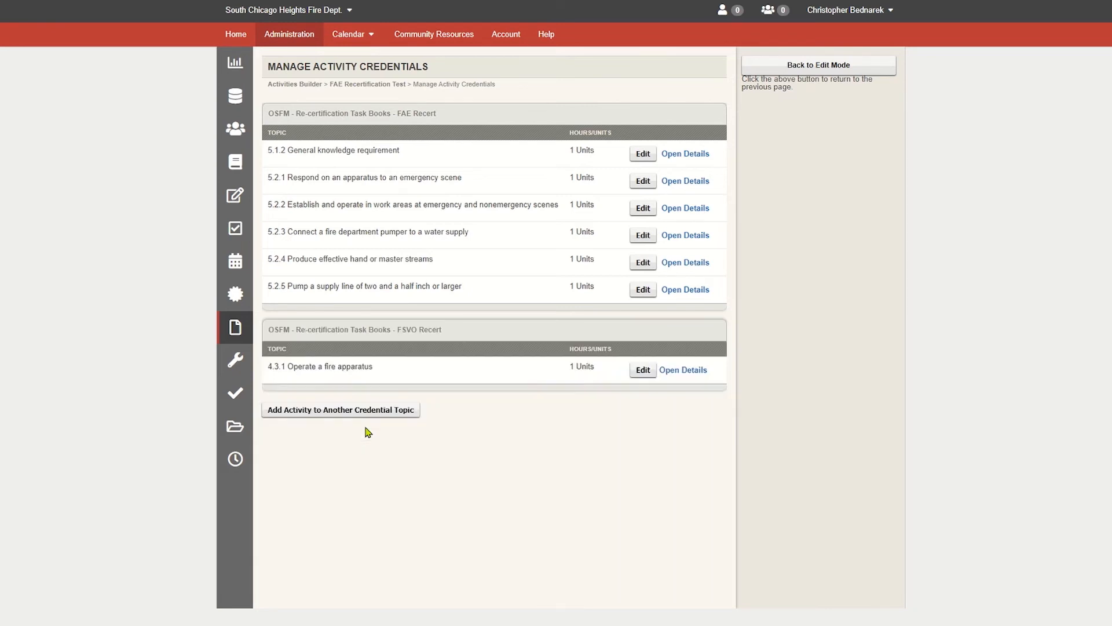
- Add the FSVO Recert topic 5.1.1 General Knowledge requirements to the activity
left_click(367, 410)
left_click(382, 461)
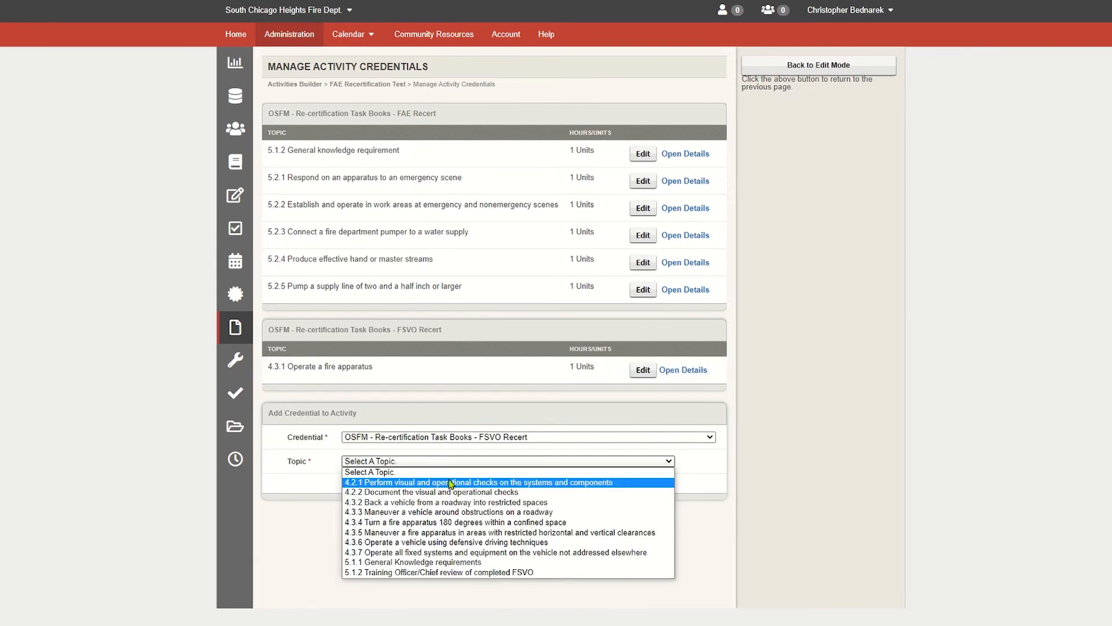
left_click(451, 565)
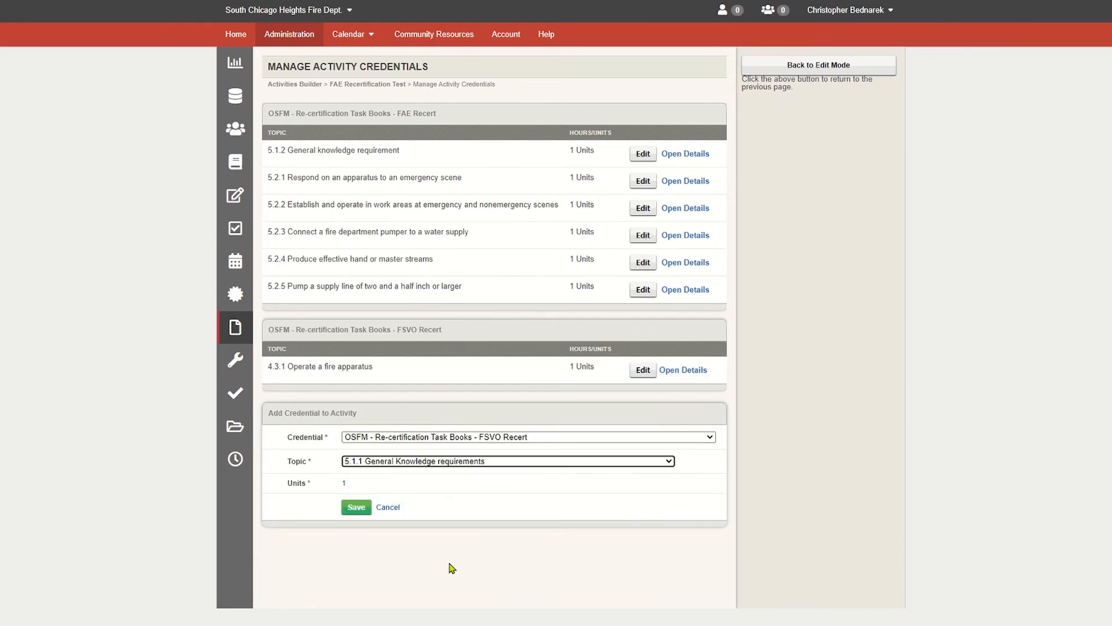
left_click(363, 510)
- Add the FSVO Recert topic 4.2.1 Perform visual and operational checks on the systems and components, then return to edit mode
left_click(341, 437)
left_click(434, 463)
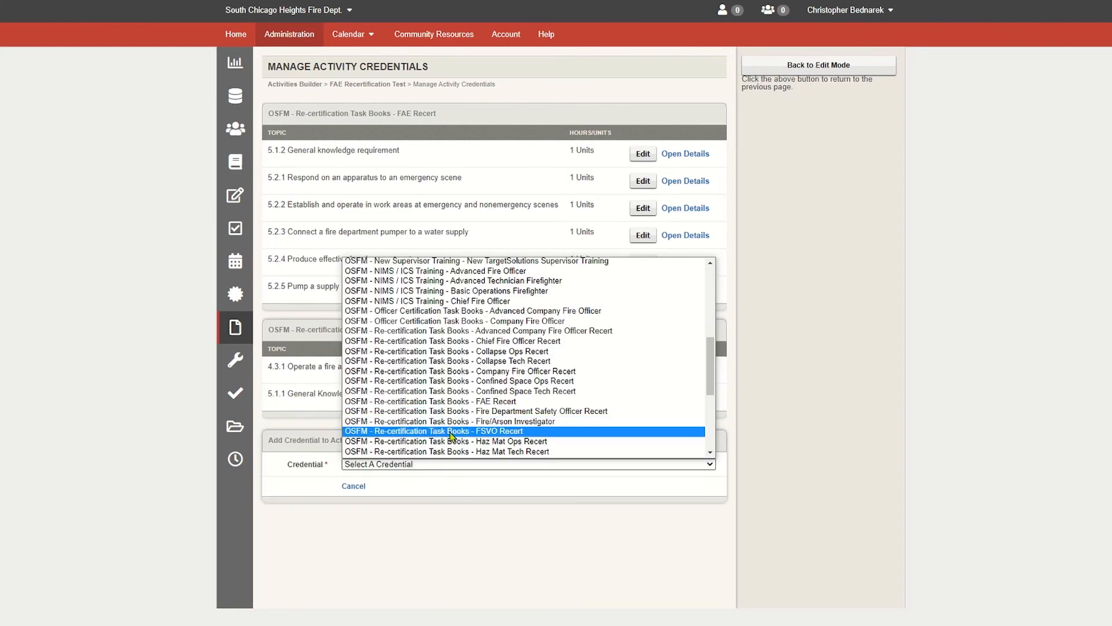
left_click(449, 431)
left_click(455, 490)
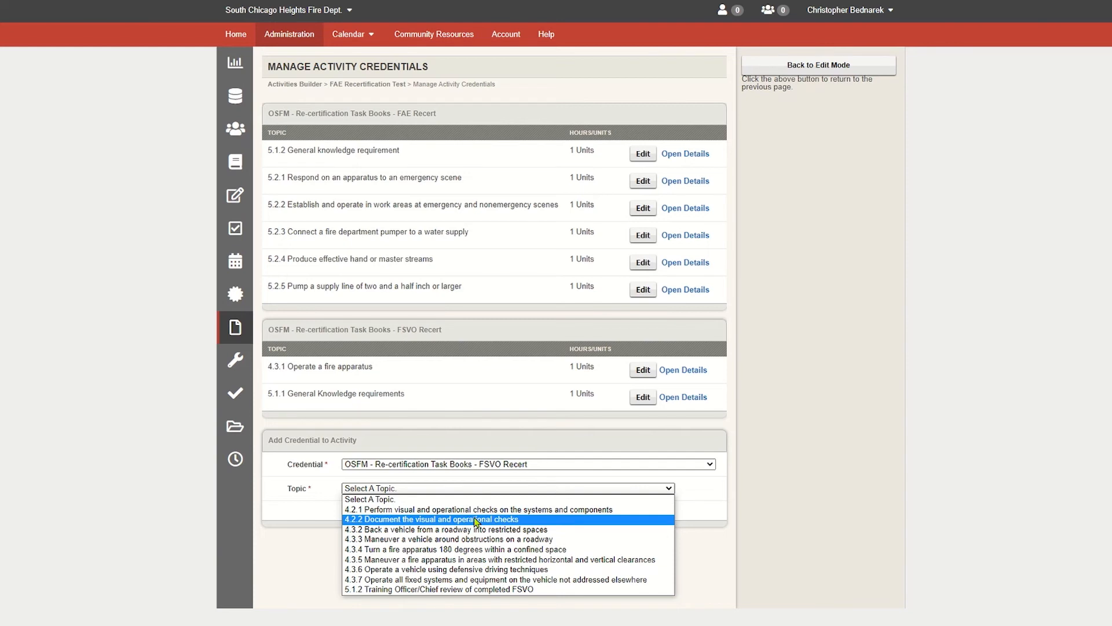
key("Up")
key("Return")
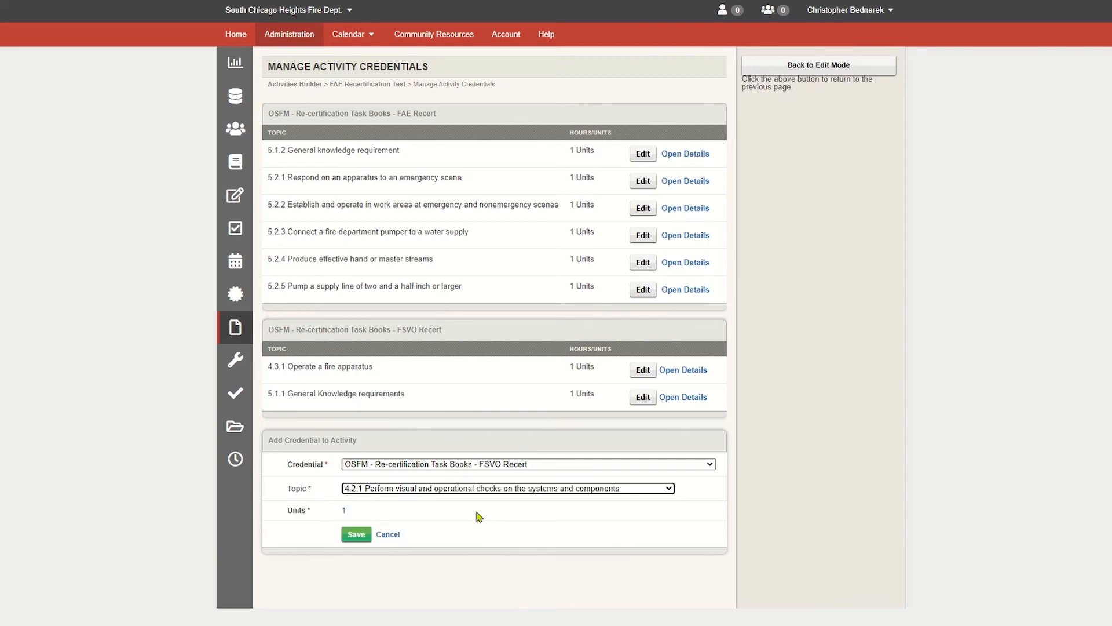
left_click(363, 533)
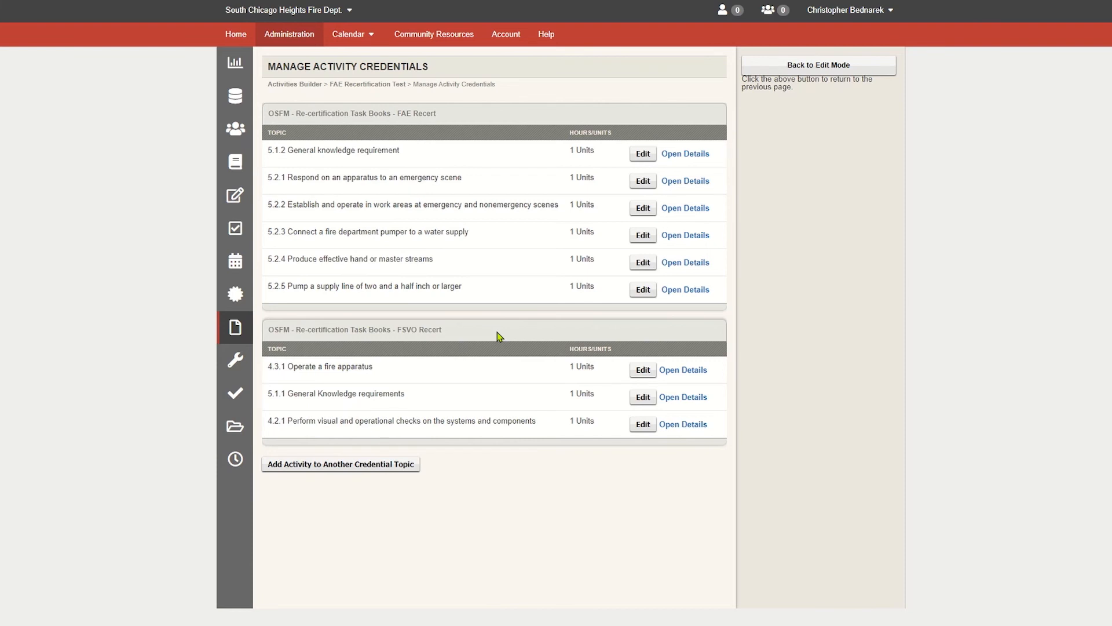
left_click(791, 69)
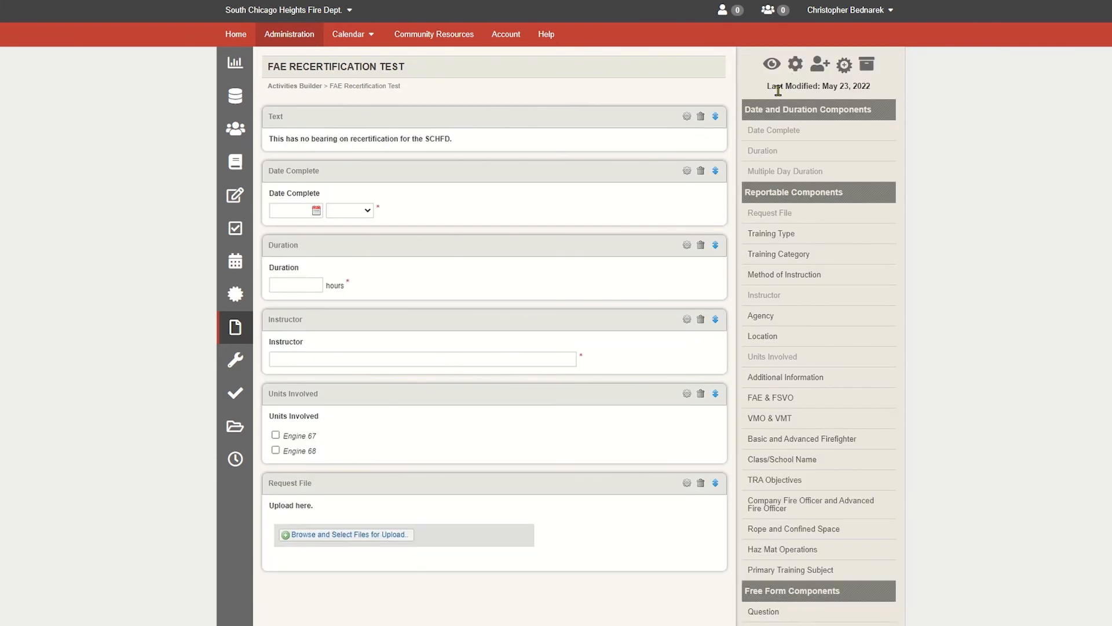